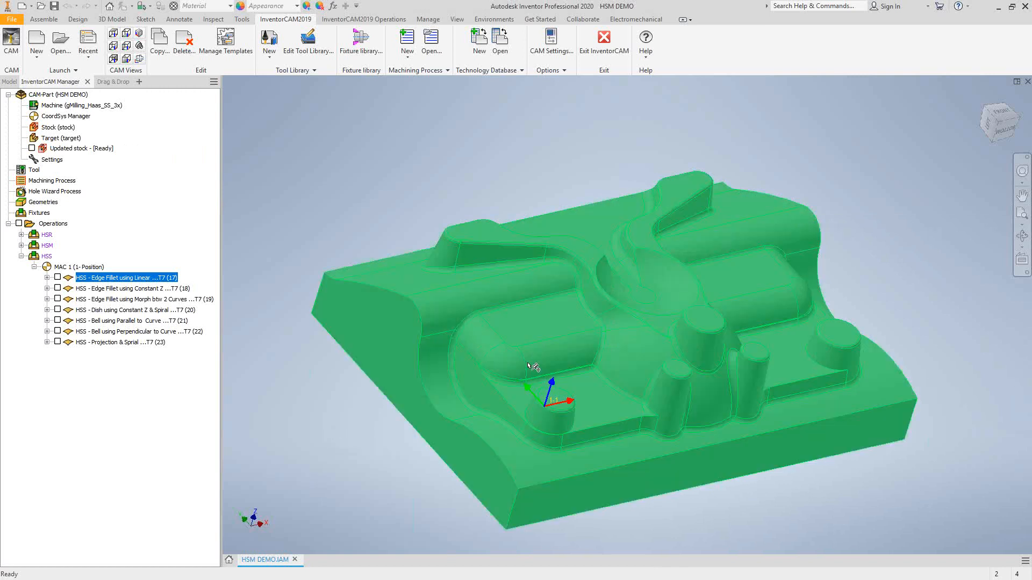
Display the Linear and Constant Z edge fillet toolpaths on the model one at a time, hiding each after viewing.
scroll(529, 366, "up", 3)
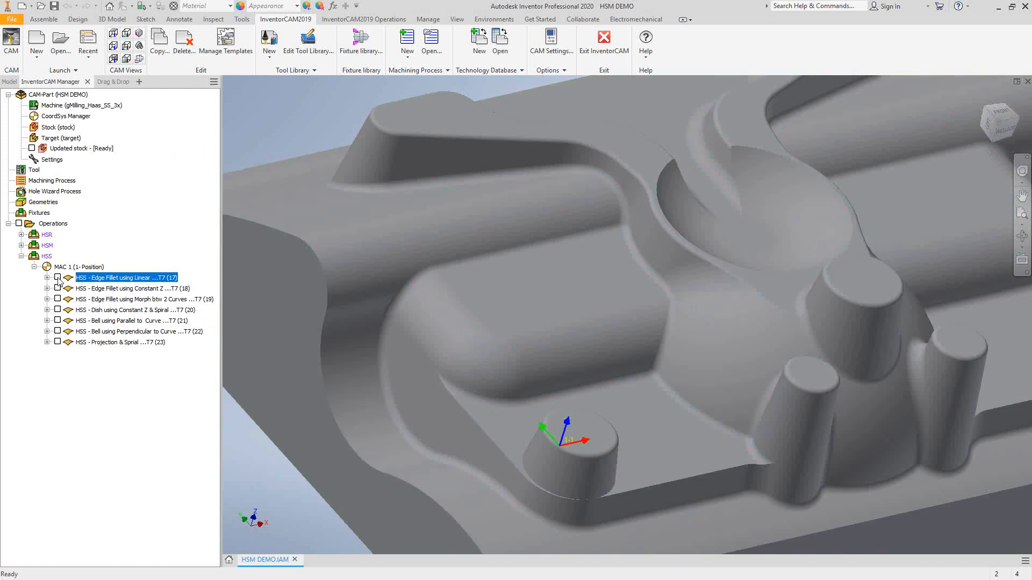
left_click(57, 278)
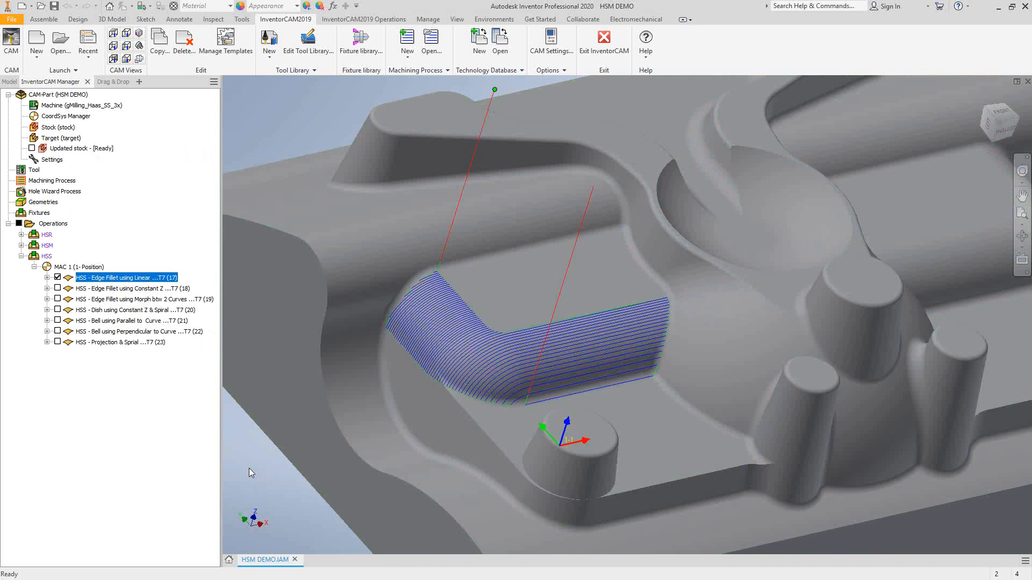
left_click(57, 277)
left_click(57, 288)
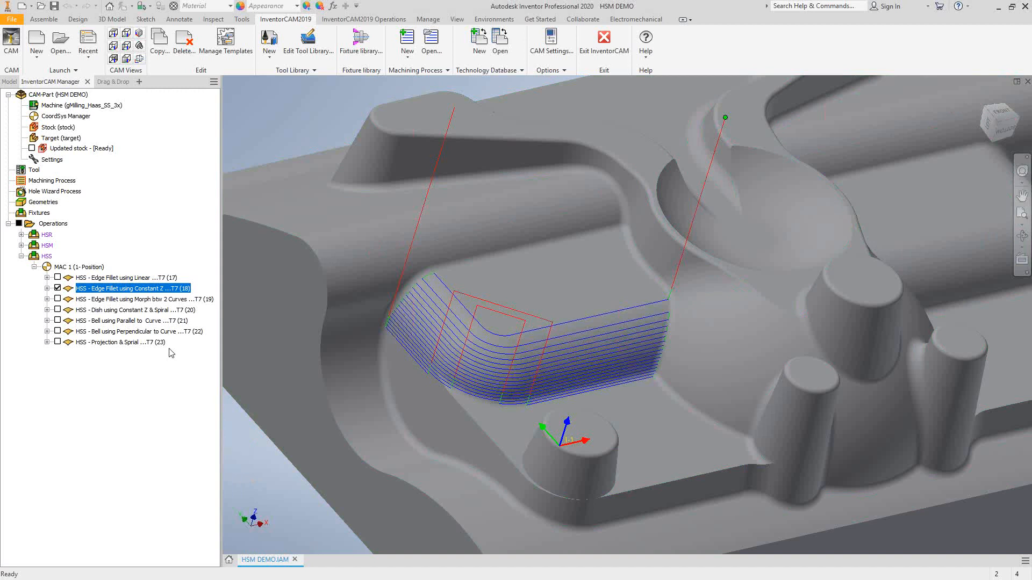
left_click(58, 288)
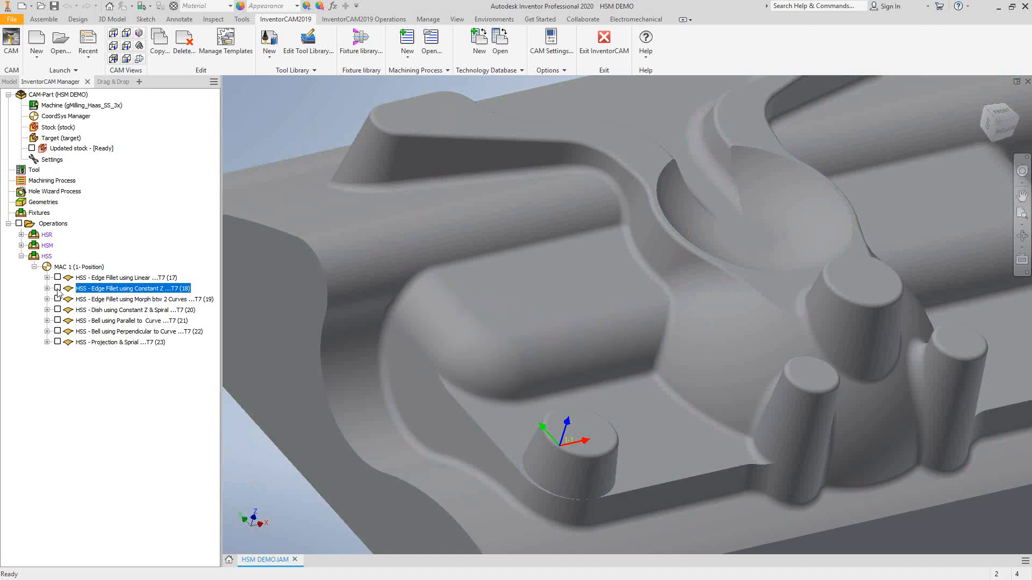
Display the edge fillet toolpath using Morph btw 2 Curves and open its operation to view the available technologies.
left_click(57, 298)
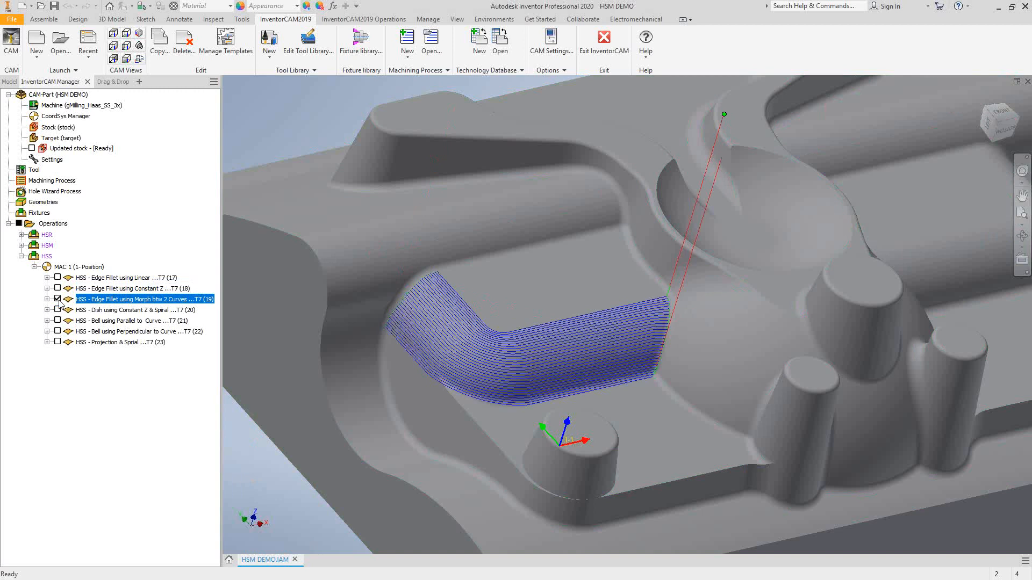
double_click(92, 301)
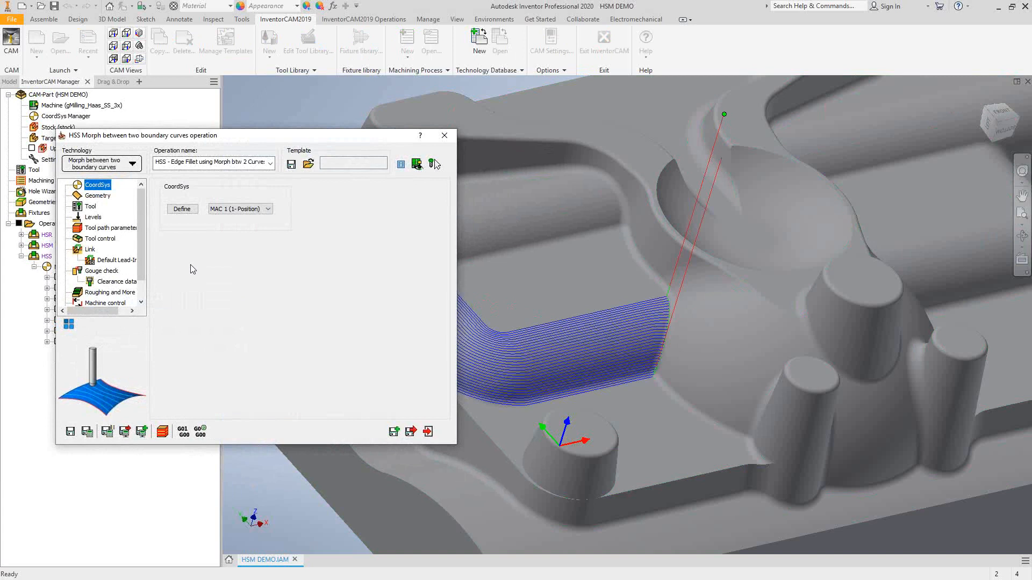
left_click(132, 164)
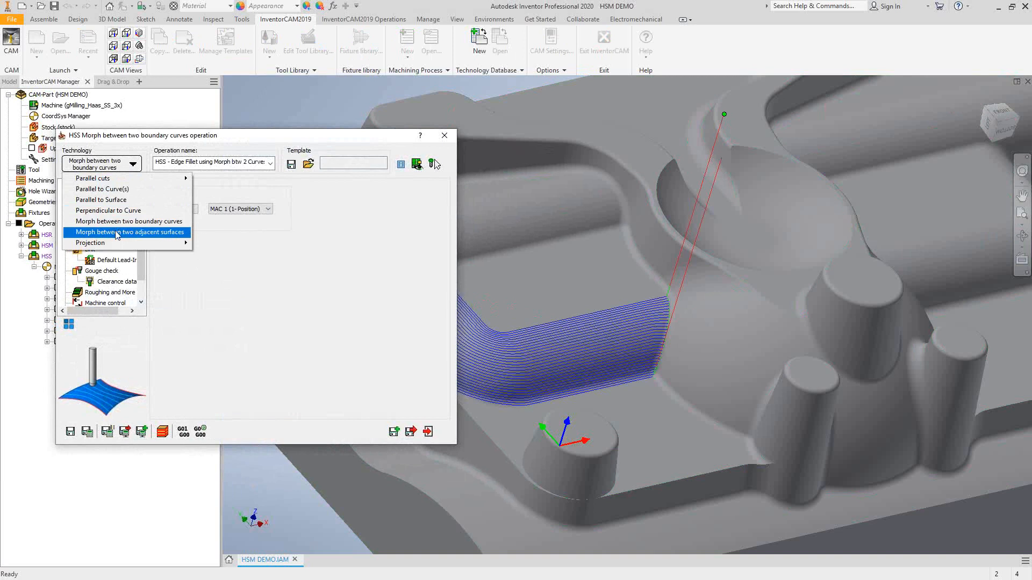
left_click(239, 309)
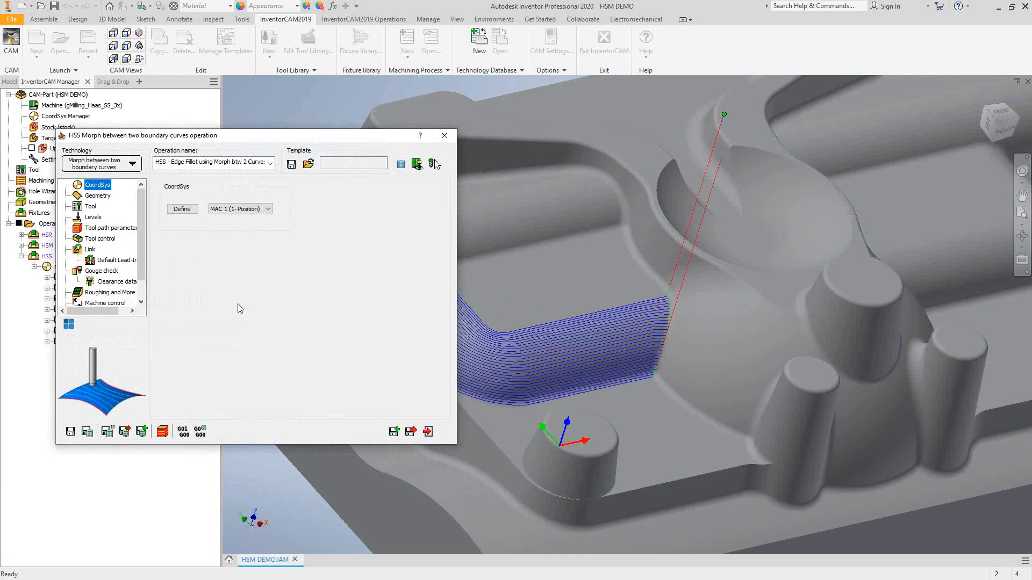
Highlight the morph operation's start edge curve, end edge curve and drive surface on the model in turn.
left_click(98, 195)
left_click(185, 277)
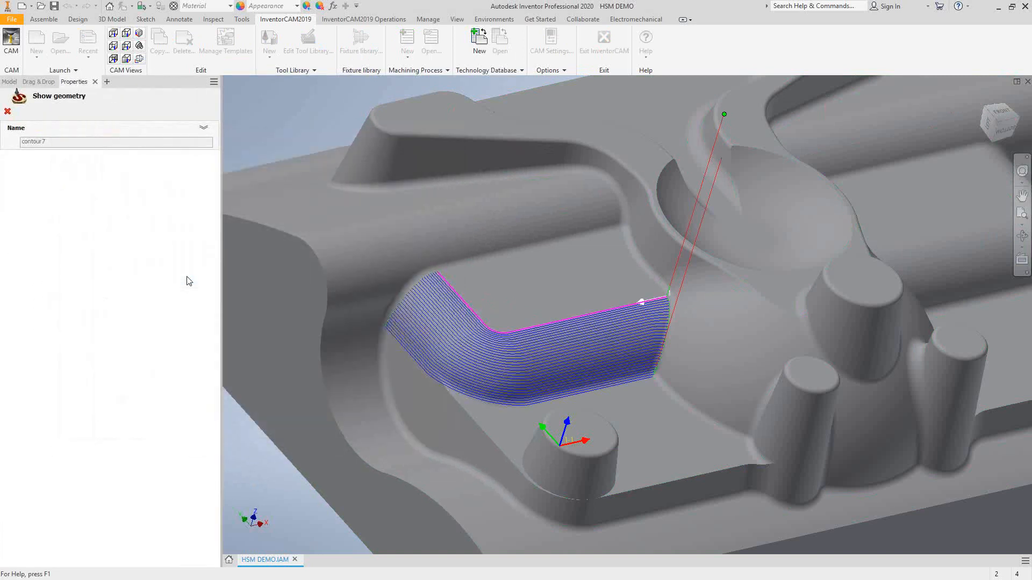
left_click(8, 112)
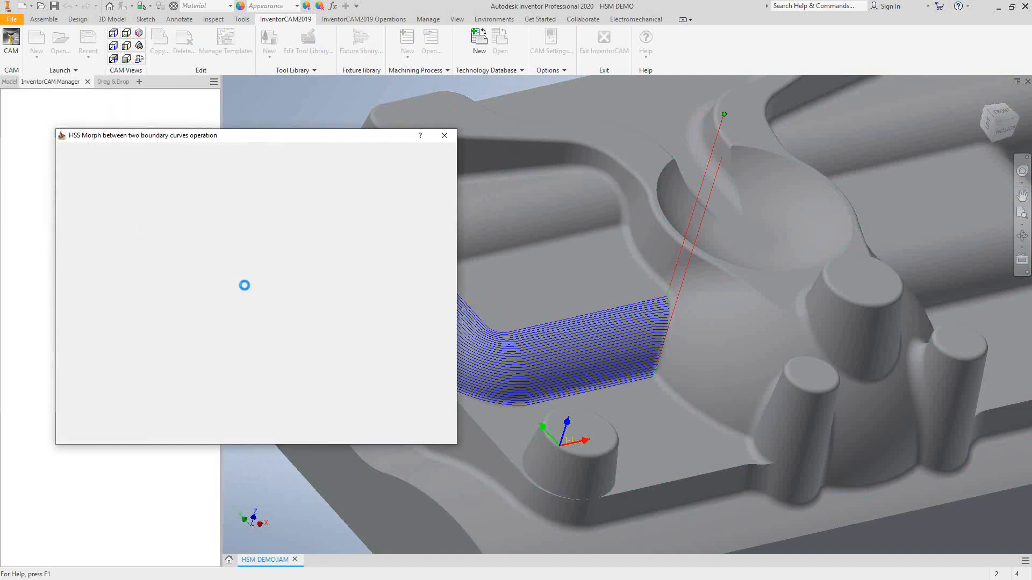
left_click(191, 327)
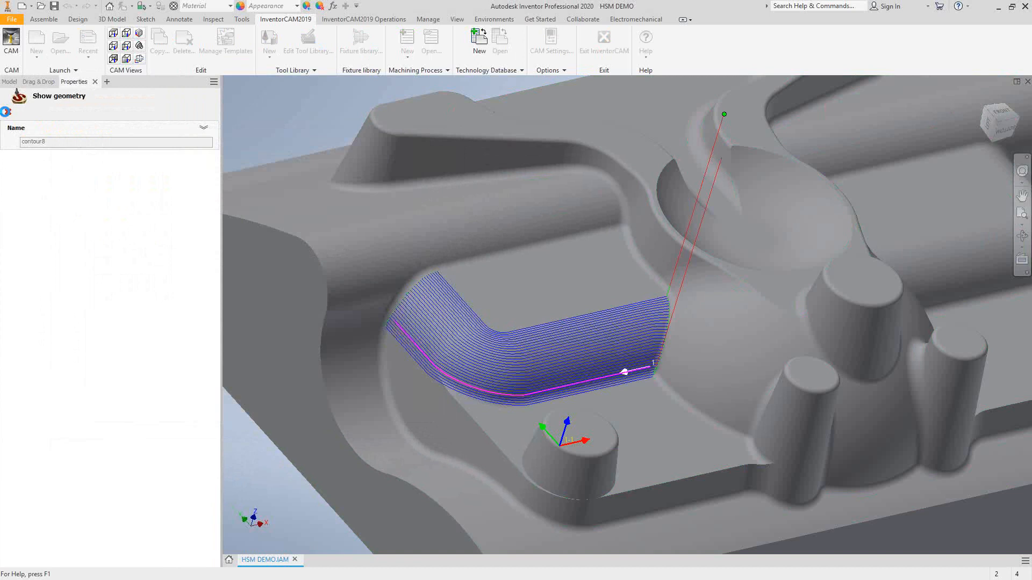
left_click(8, 112)
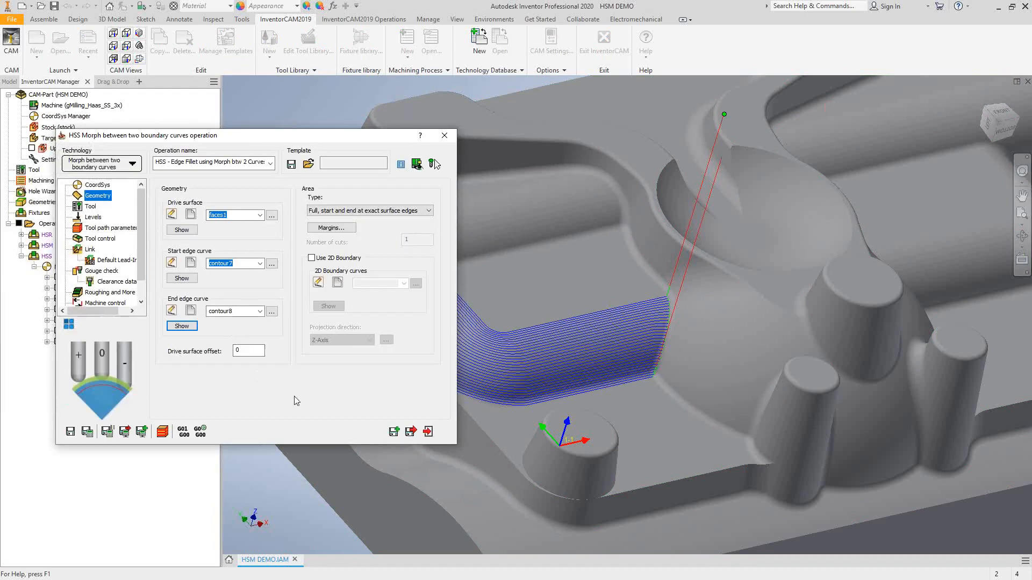
left_click(182, 230)
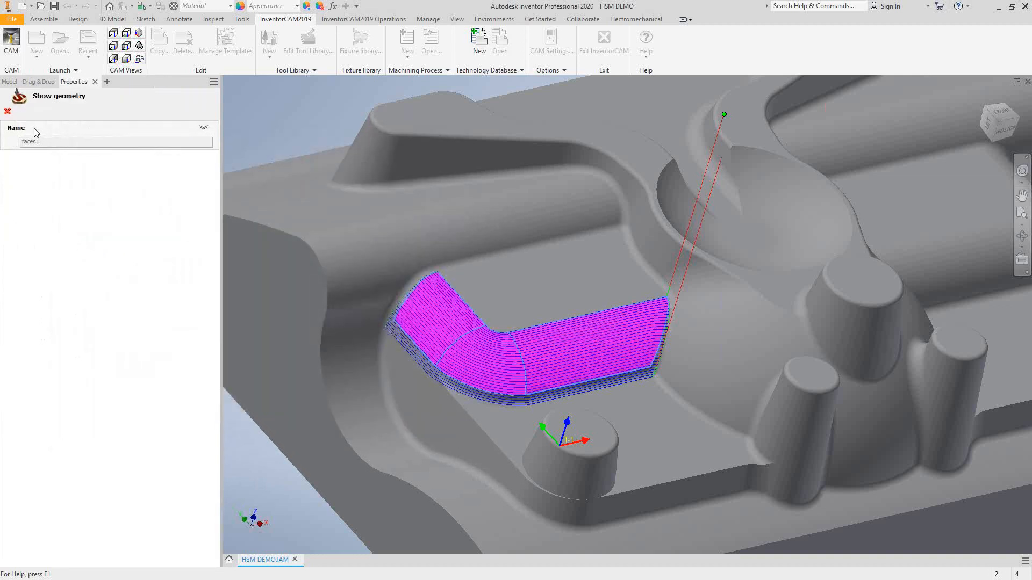
left_click(8, 111)
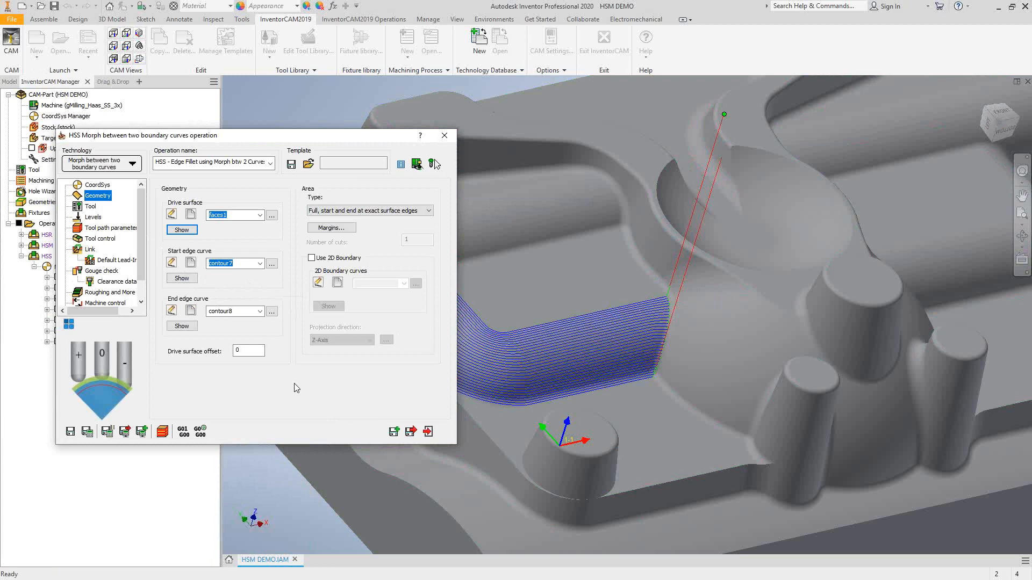
Examine the morph operation's levels and its clearance area type choices, keeping the type at Plane.
left_click(91, 209)
left_click(92, 217)
left_click(96, 228)
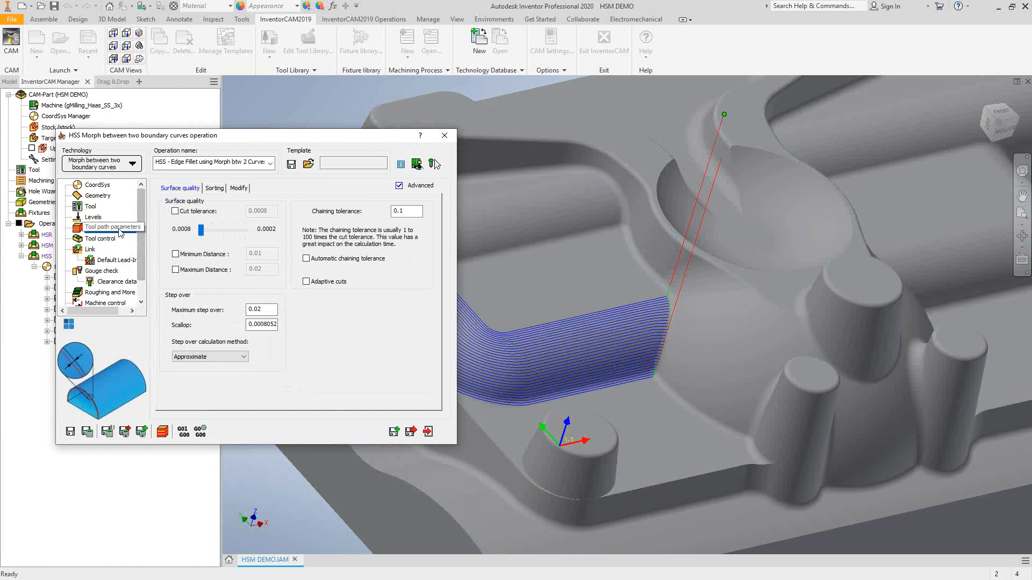
left_click(93, 218)
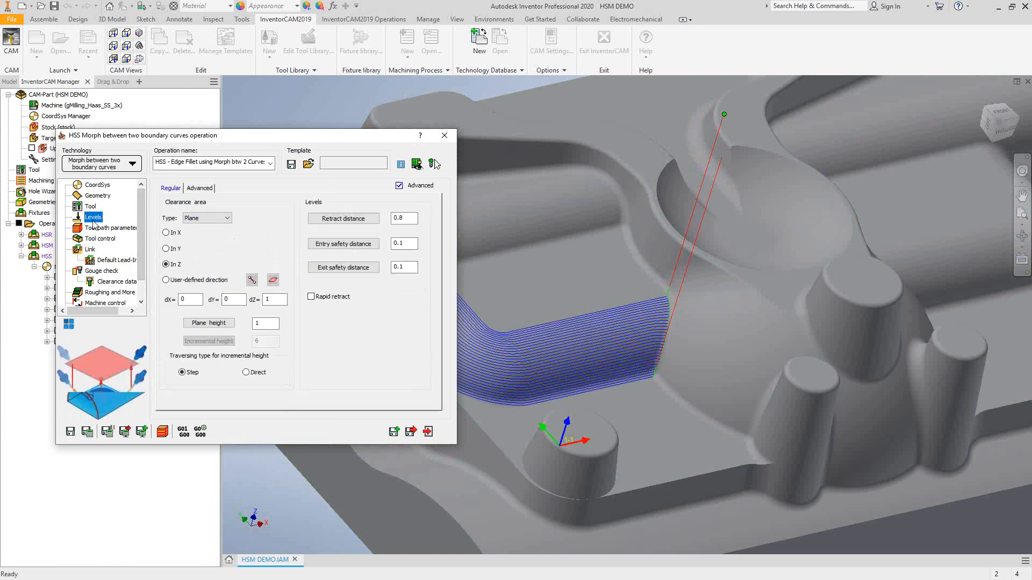
left_click(227, 218)
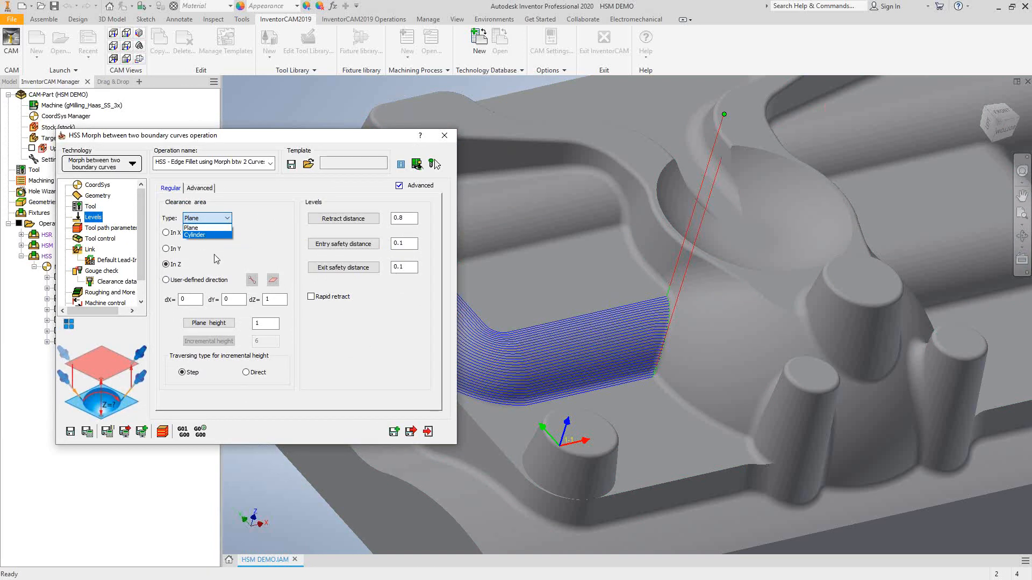
left_click(241, 248)
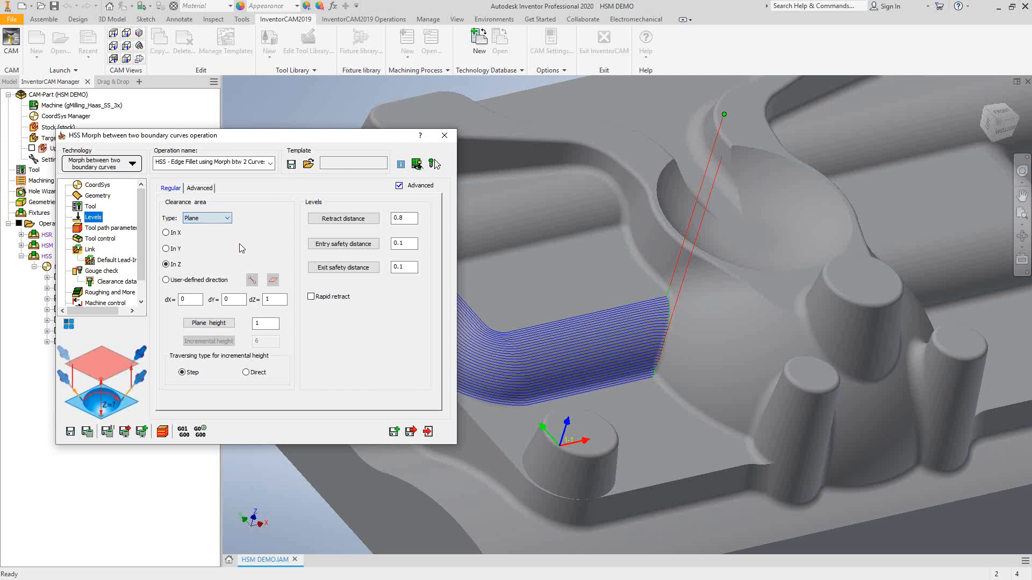
left_click(228, 218)
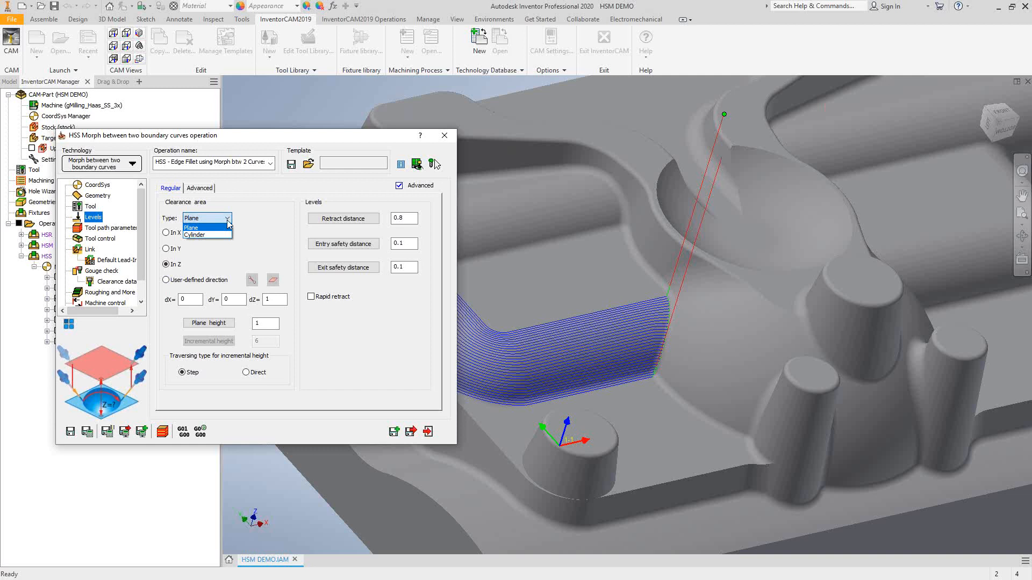
left_click(223, 249)
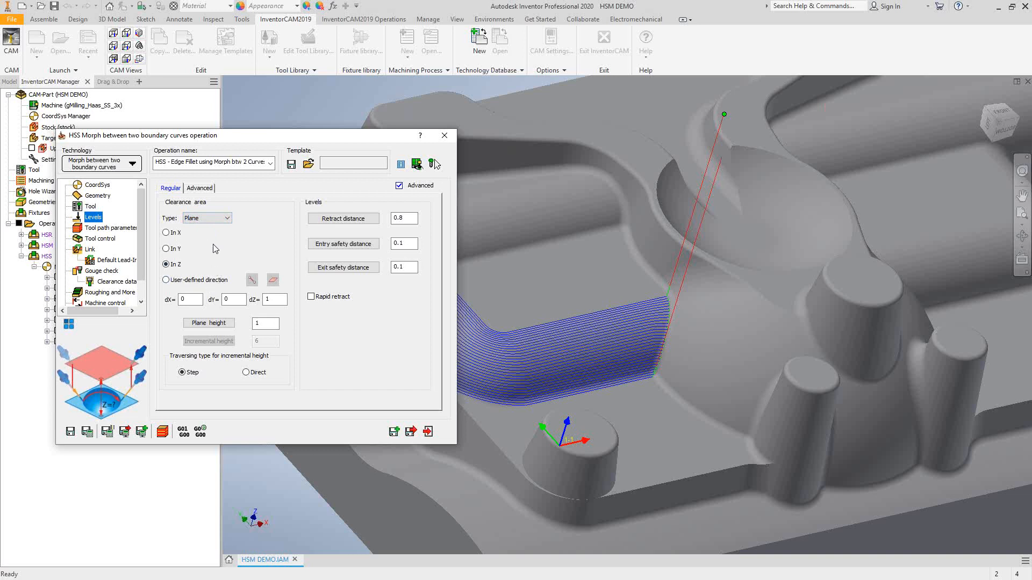
left_click(225, 218)
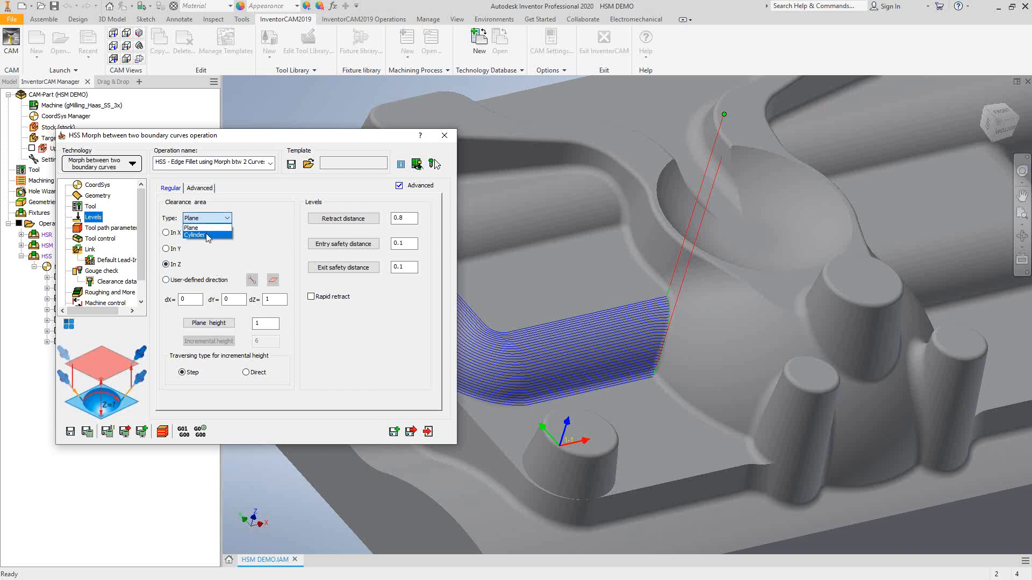
left_click(207, 232)
left_click(226, 217)
left_click(222, 229)
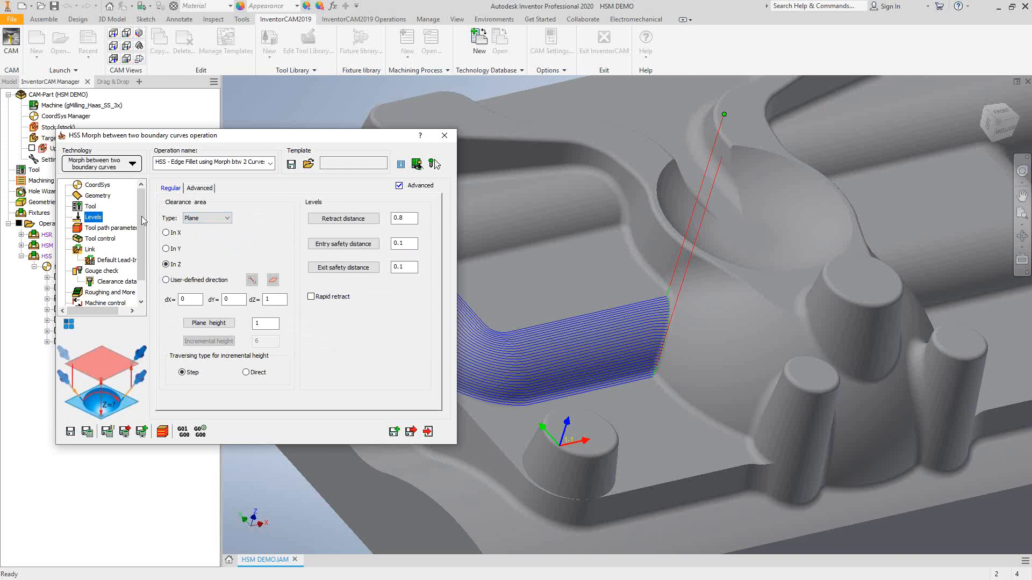
Examine the maximum step over in the surface quality settings of the morph operation's tool path parameters.
left_click(114, 228)
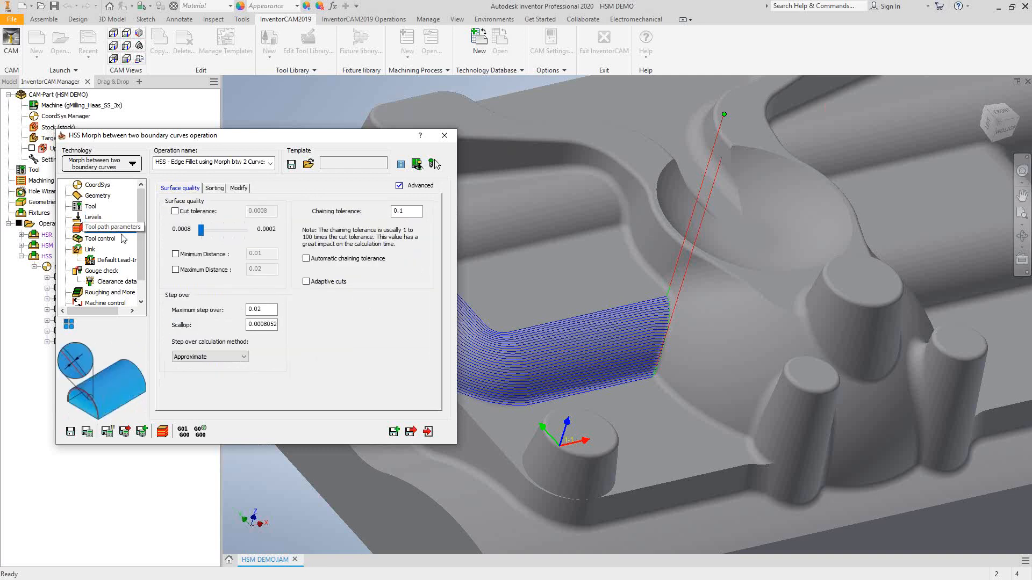
mouse_move(272, 308)
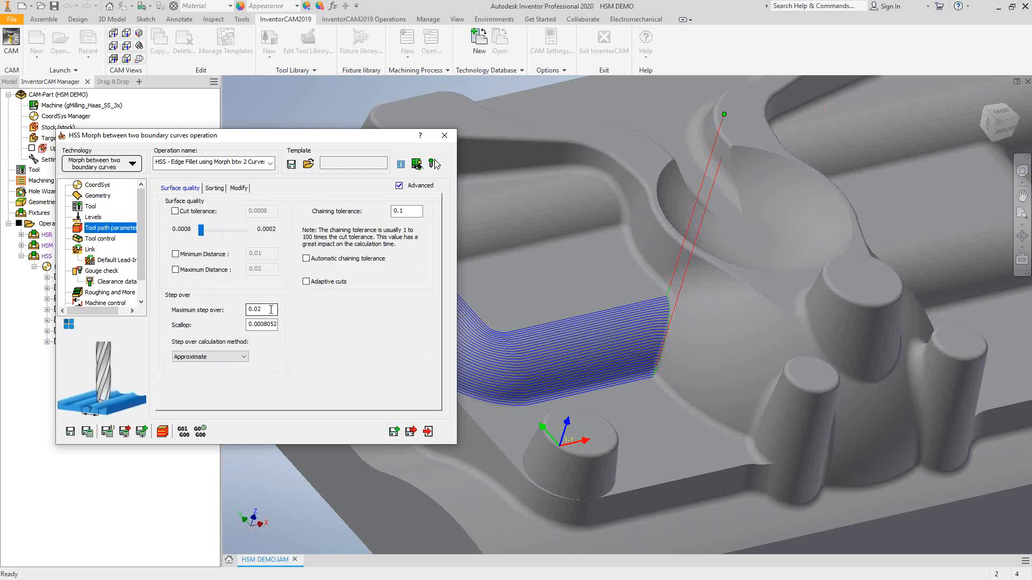
left_click_drag(271, 309, 183, 306)
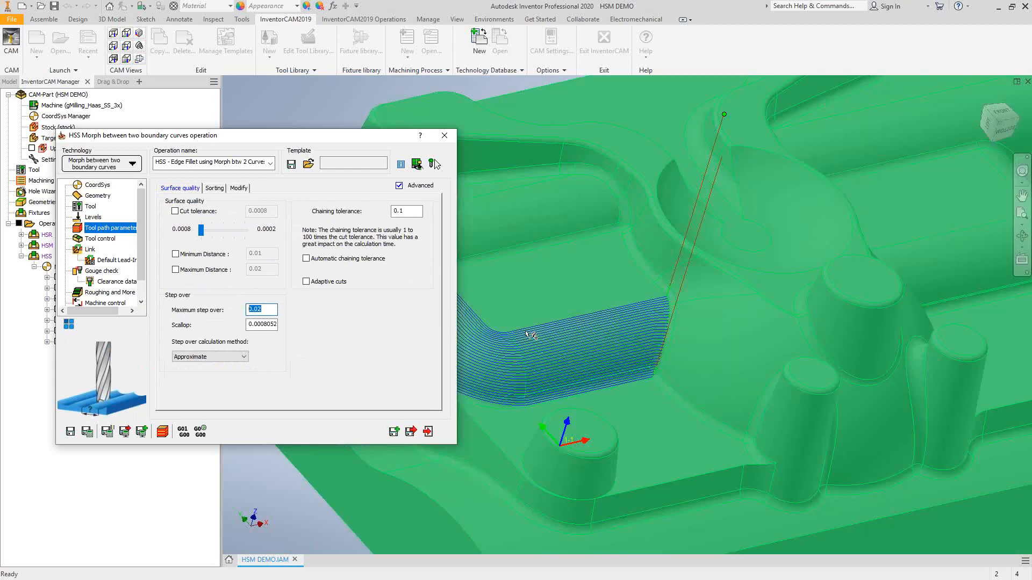
Examine the cutting method choices in the morph operation's sorting settings and close the operation without saving.
left_click(215, 189)
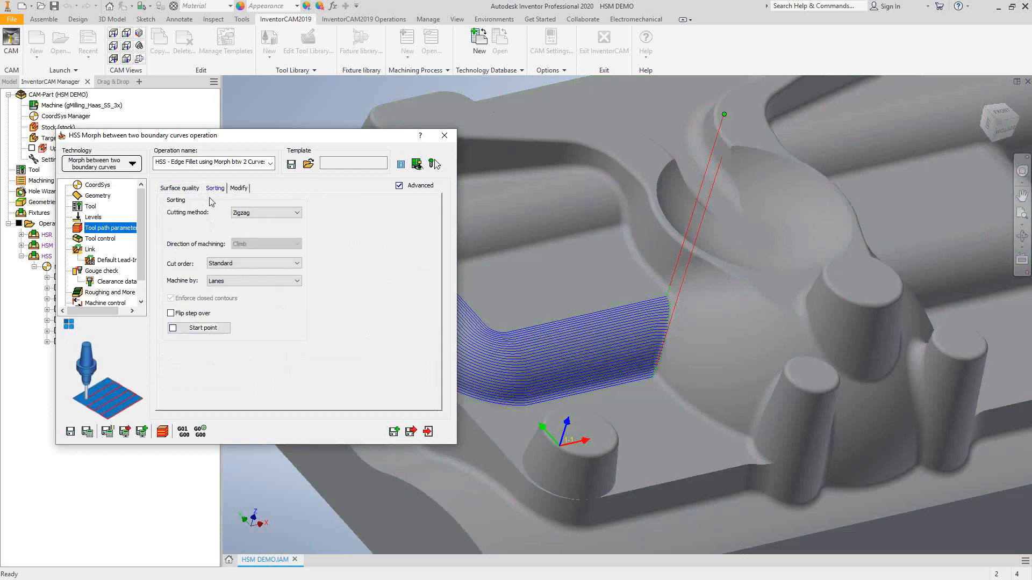
left_click(299, 213)
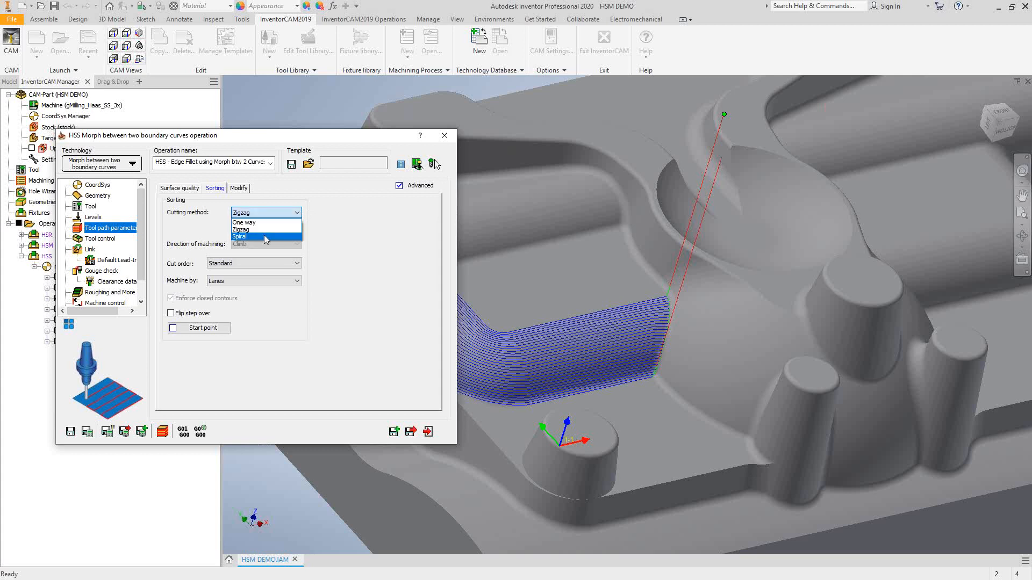
left_click(359, 238)
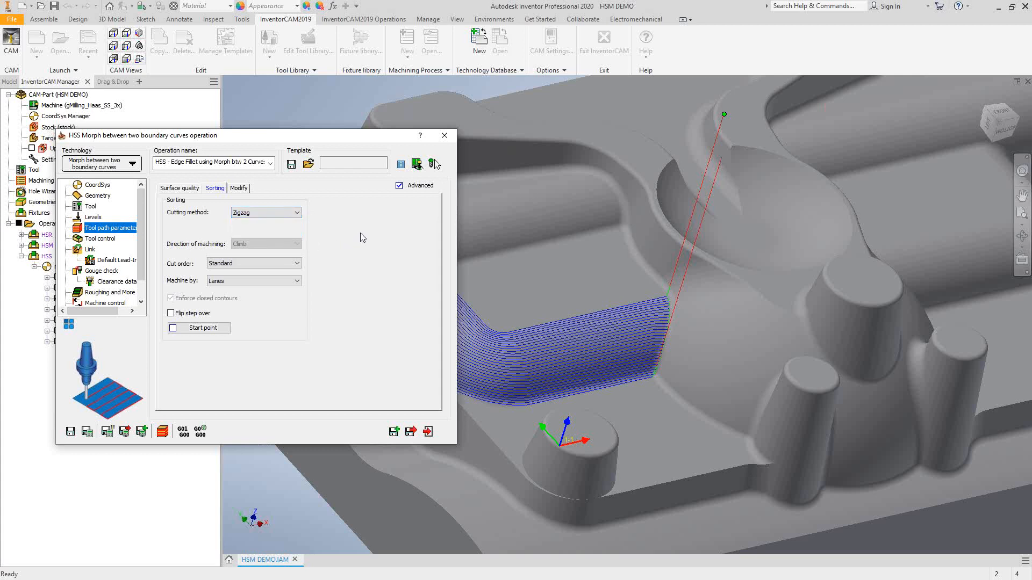
left_click(428, 432)
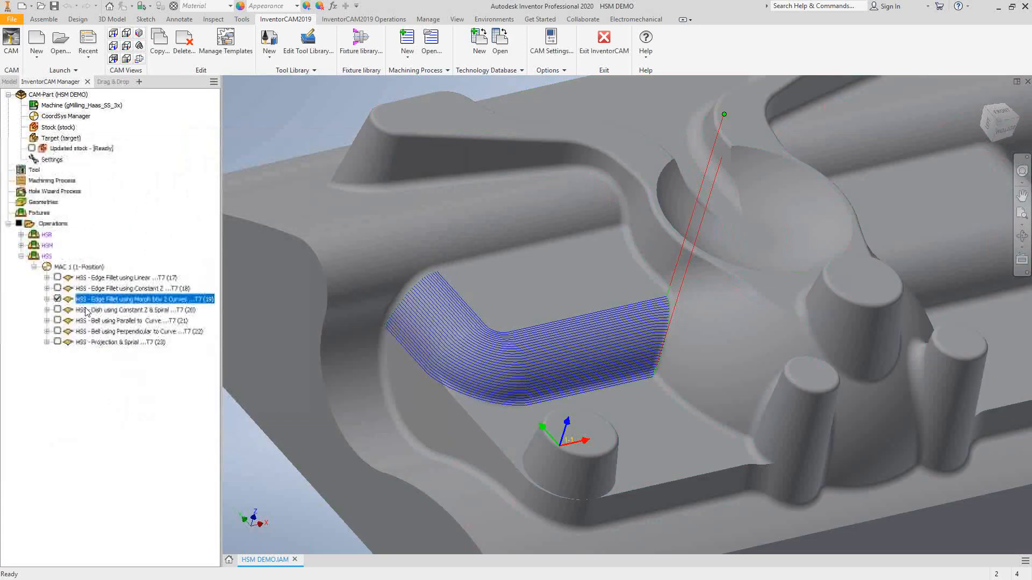
Display the dish toolpath using Constant Z & Spiral in place of the morph one and open its operation's links between slices.
left_click(57, 299)
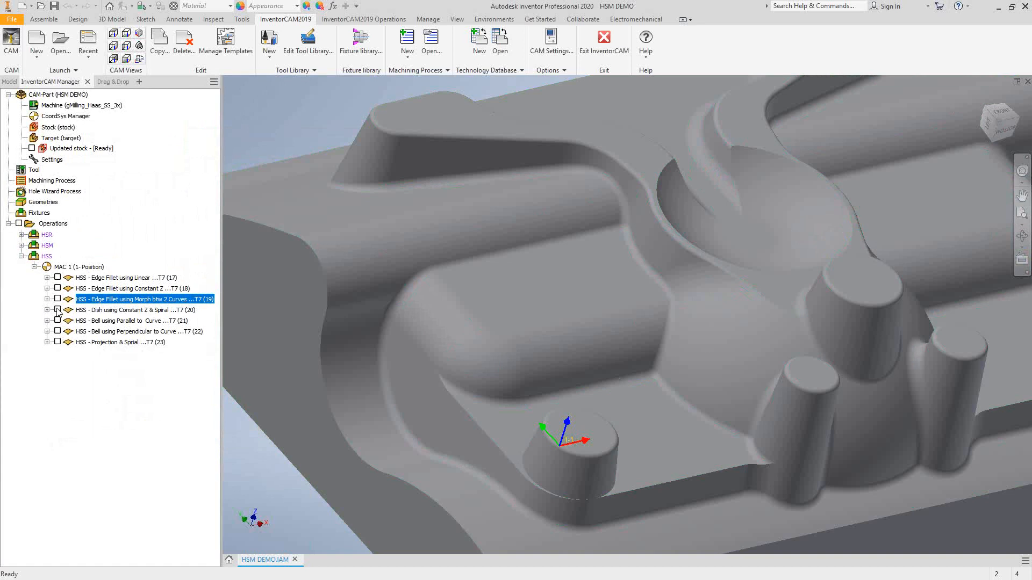
left_click(57, 310)
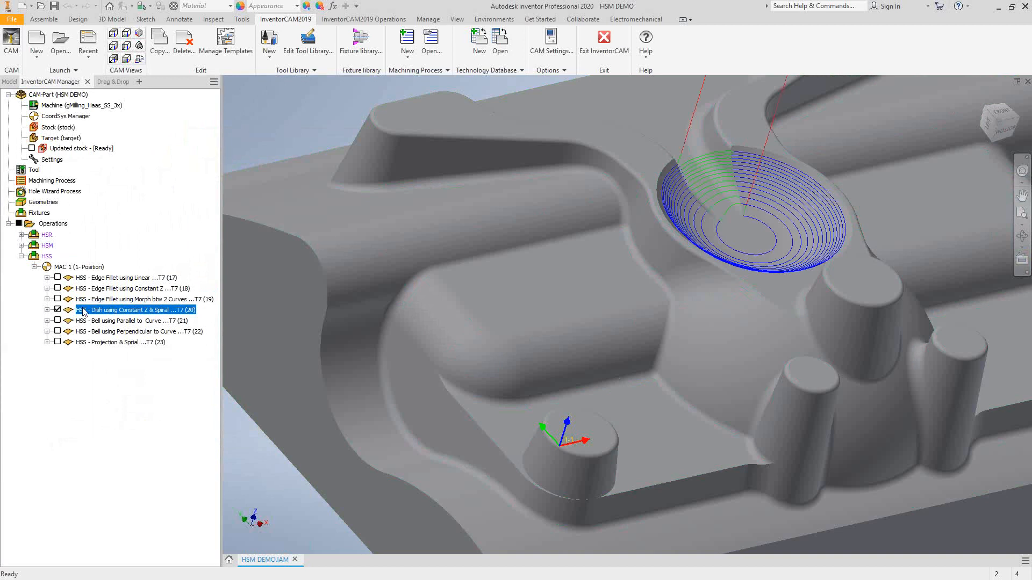
double_click(104, 311)
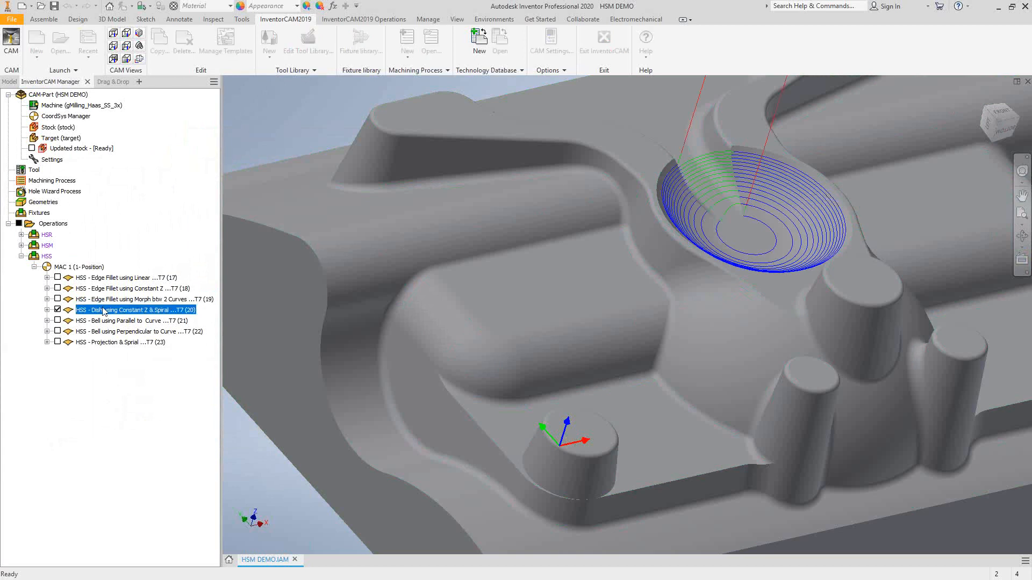
left_click(89, 250)
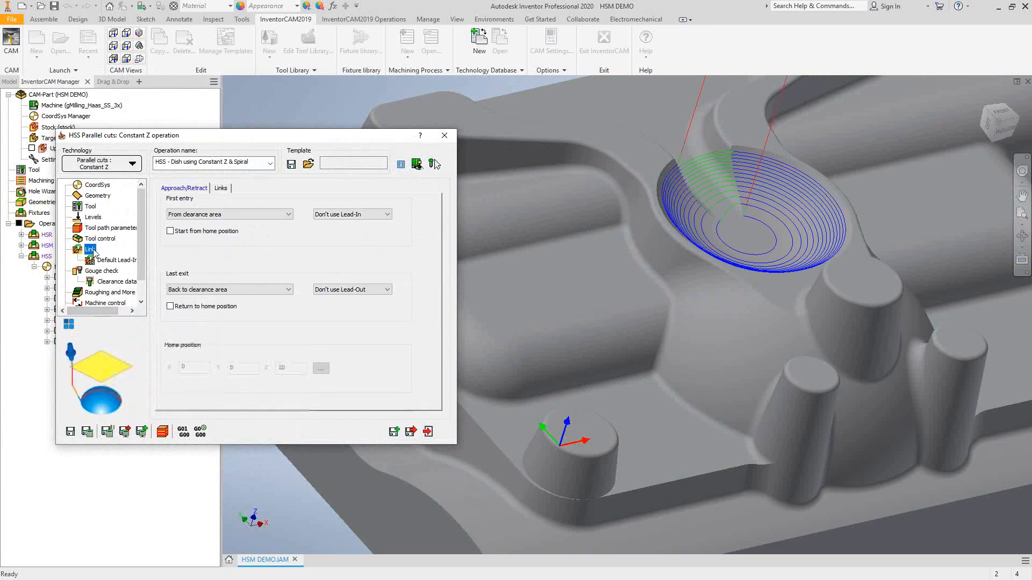
left_click(221, 188)
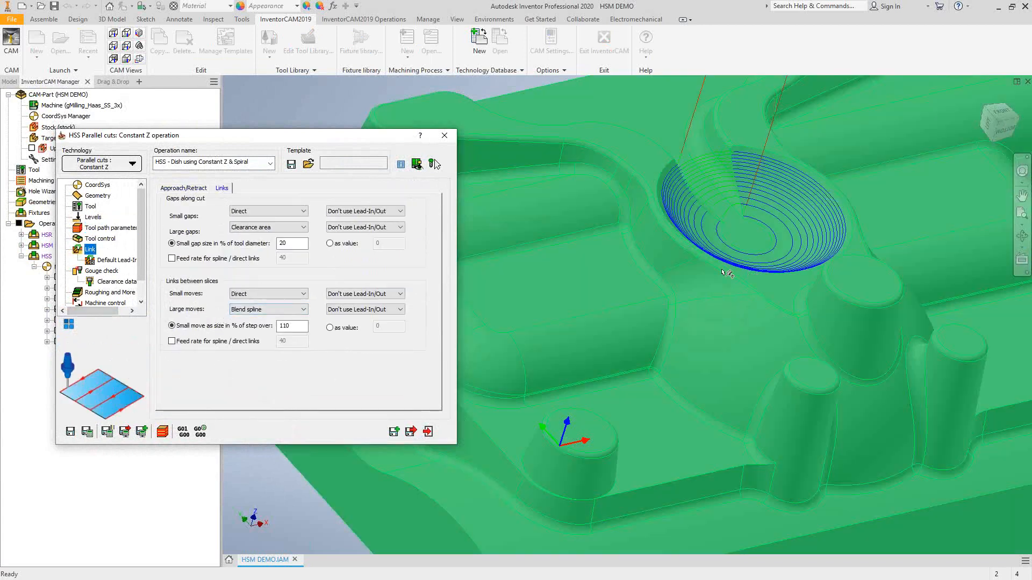
Show the drive surface faces selected in the dish operation's geometry and return to the operation settings.
left_click(95, 197)
left_click(181, 227)
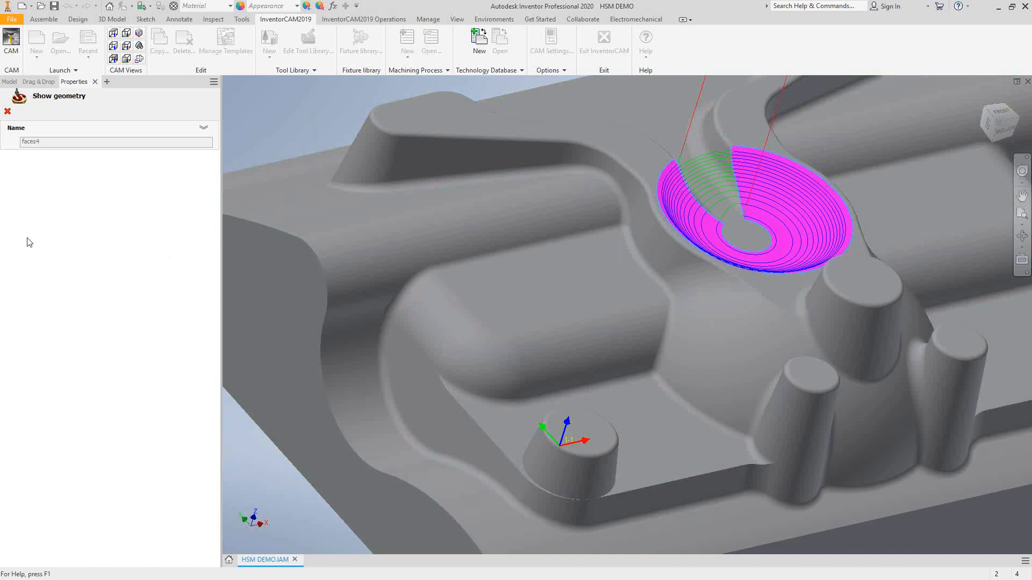
left_click(8, 111)
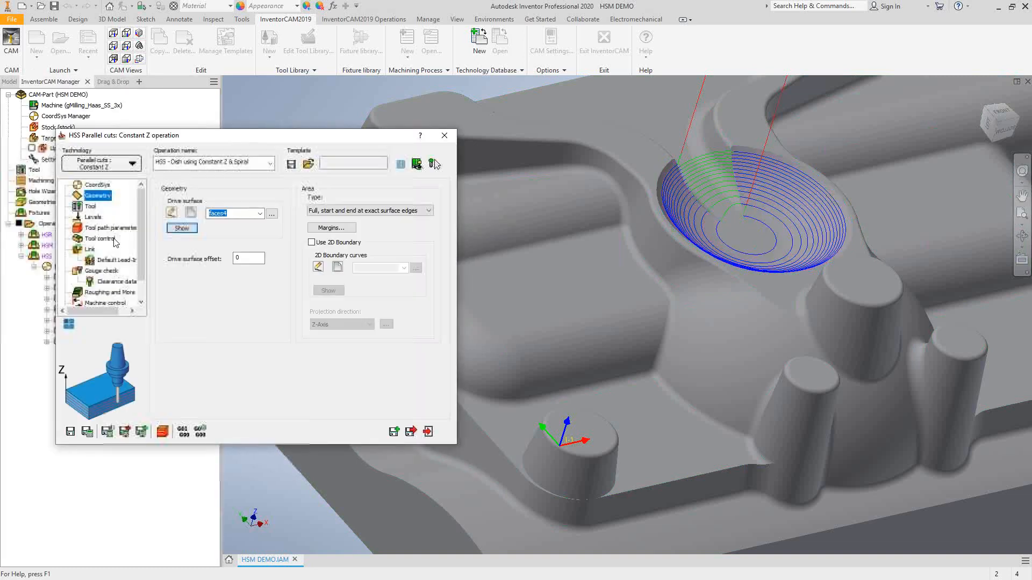
Examine the dish operation's surface quality and sorting settings, then close the operation and hide its toolpath.
left_click(110, 228)
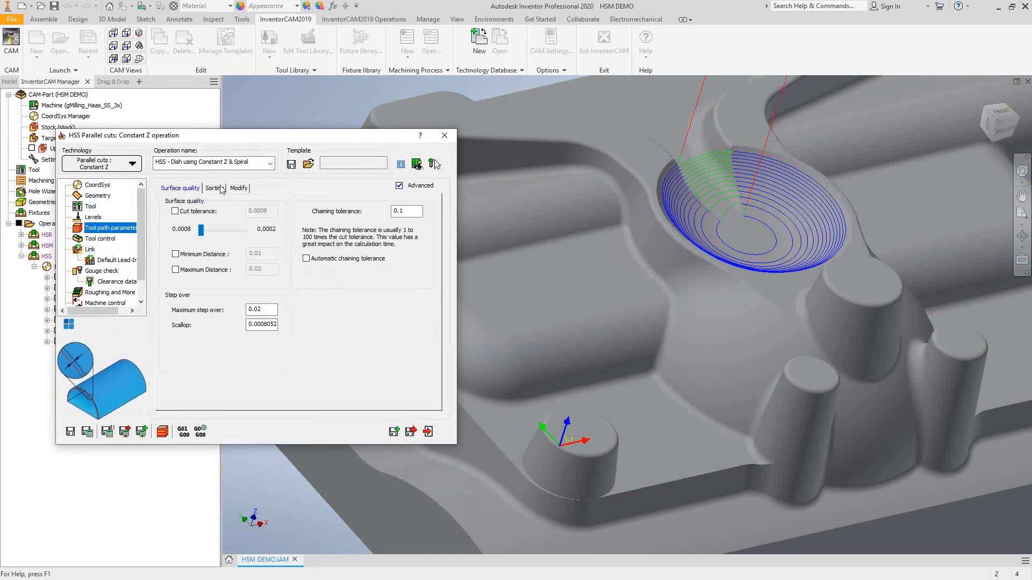
left_click(215, 188)
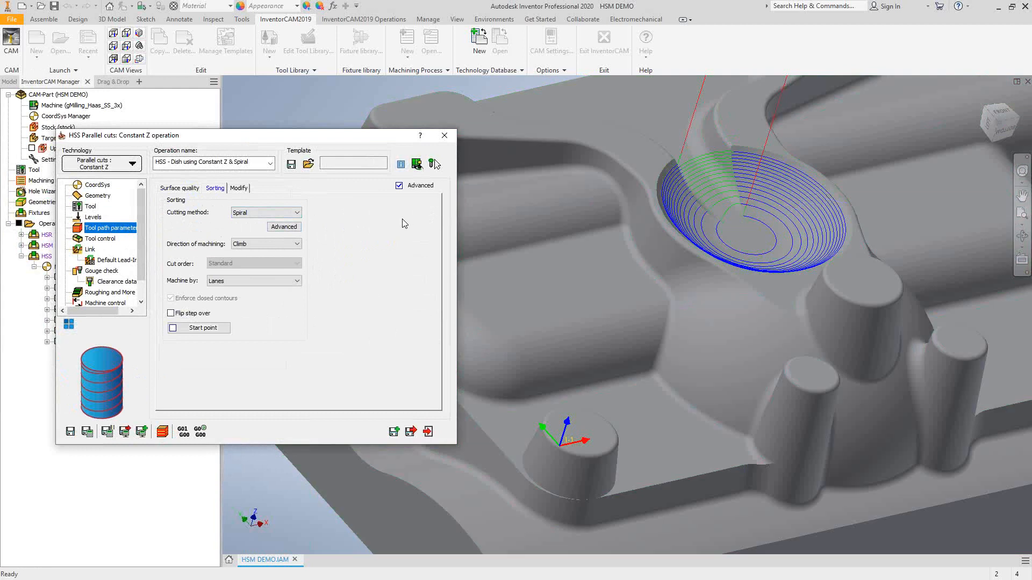
left_click(445, 135)
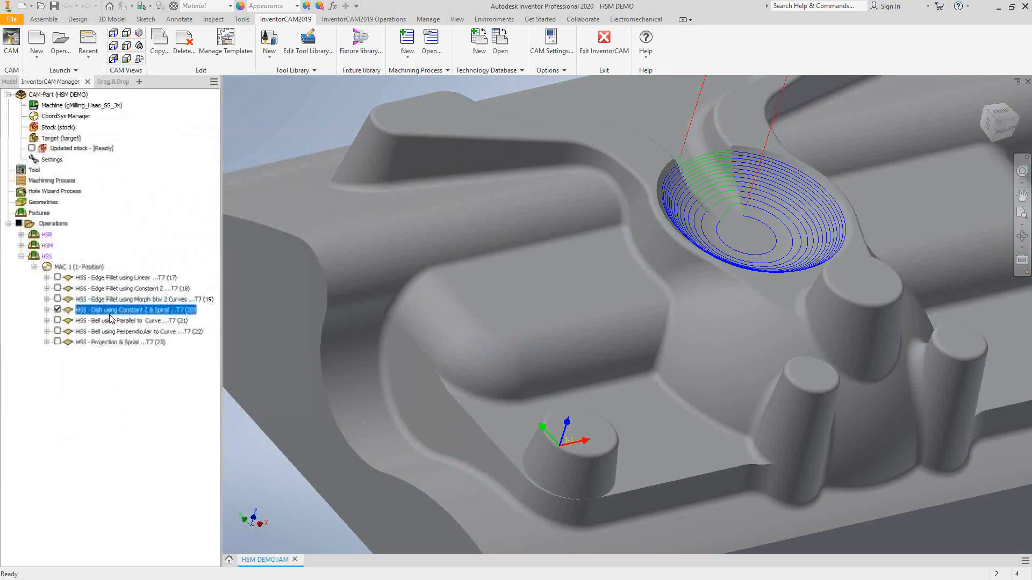
left_click(58, 309)
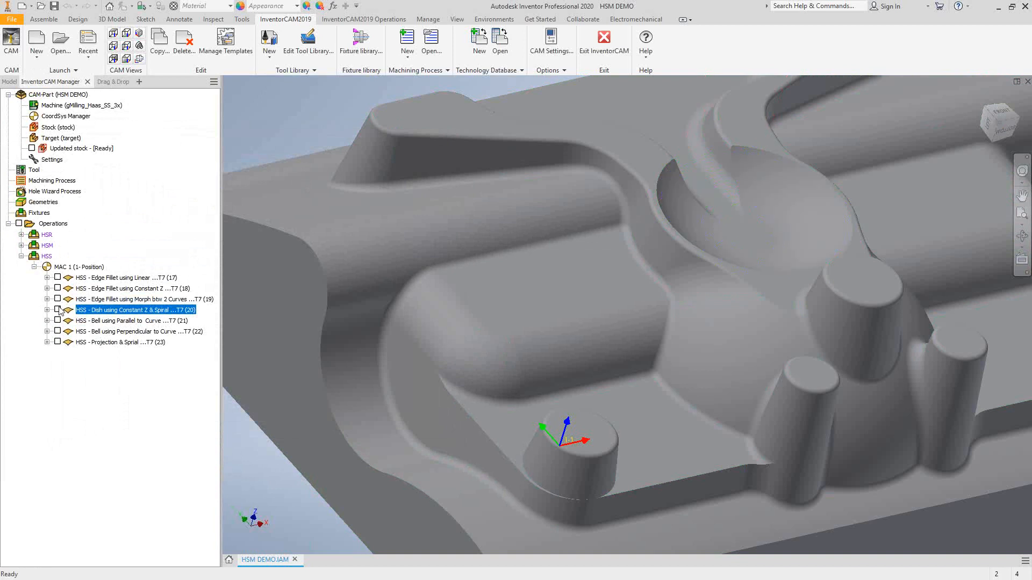
Open the Bell using Parallel to Curve operation and show its drive surface on the part.
scroll(398, 321, "down", 10)
key("F4")
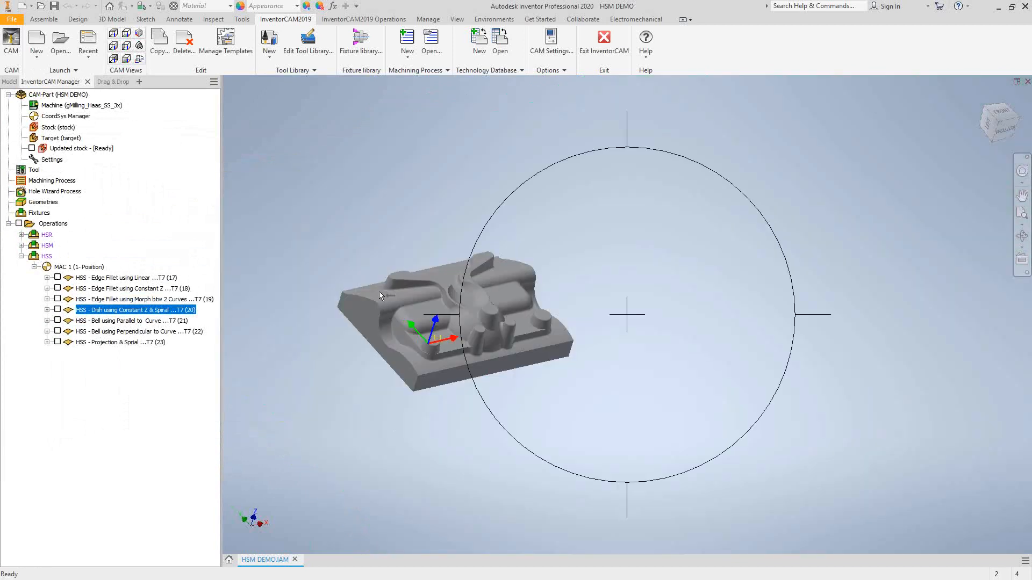
left_click_drag(652, 321, 804, 421)
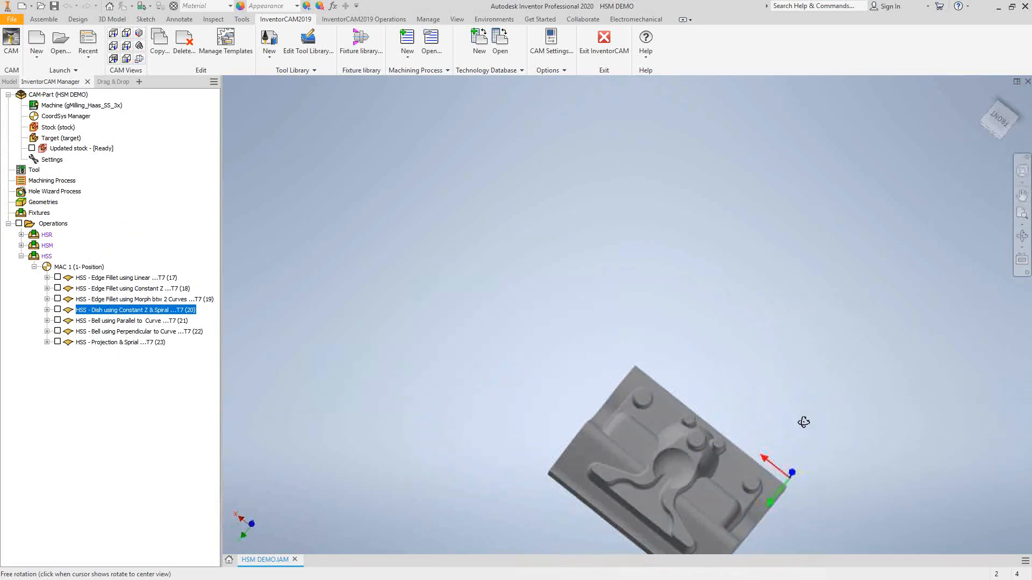
left_click(1022, 215)
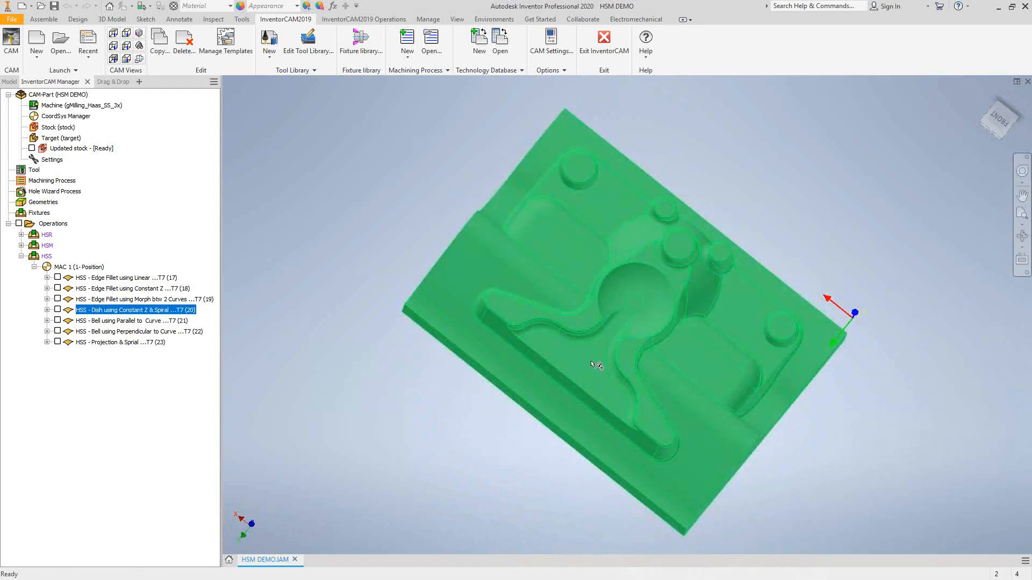
scroll(591, 360, "down", 3)
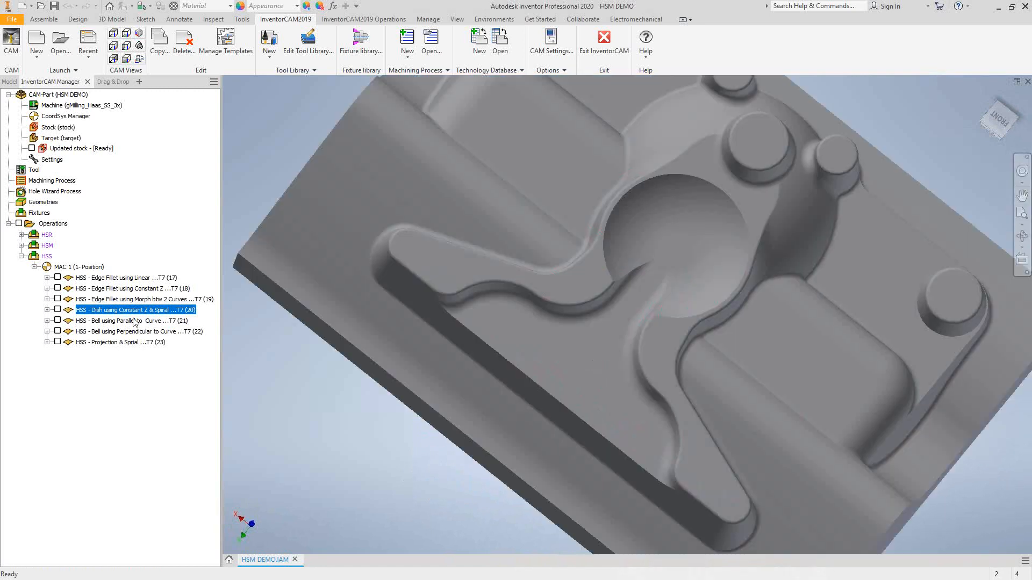
left_click(83, 321)
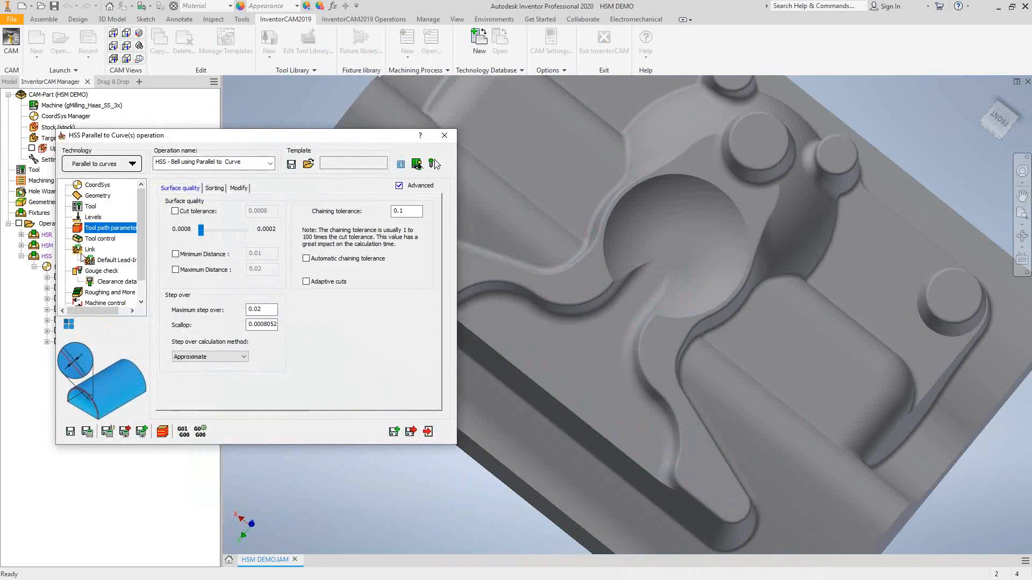
left_click(110, 199)
left_click(192, 229)
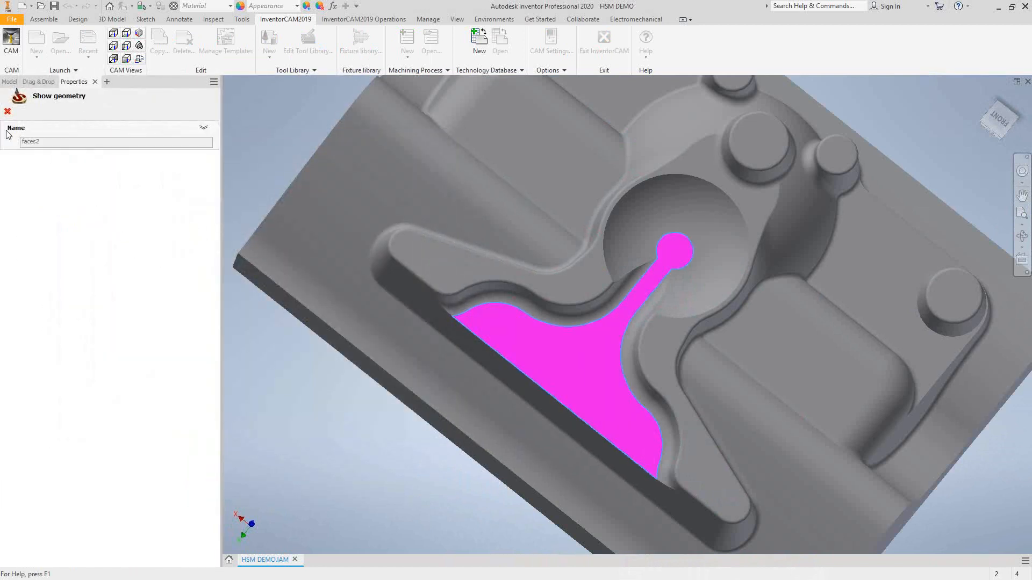
left_click(8, 111)
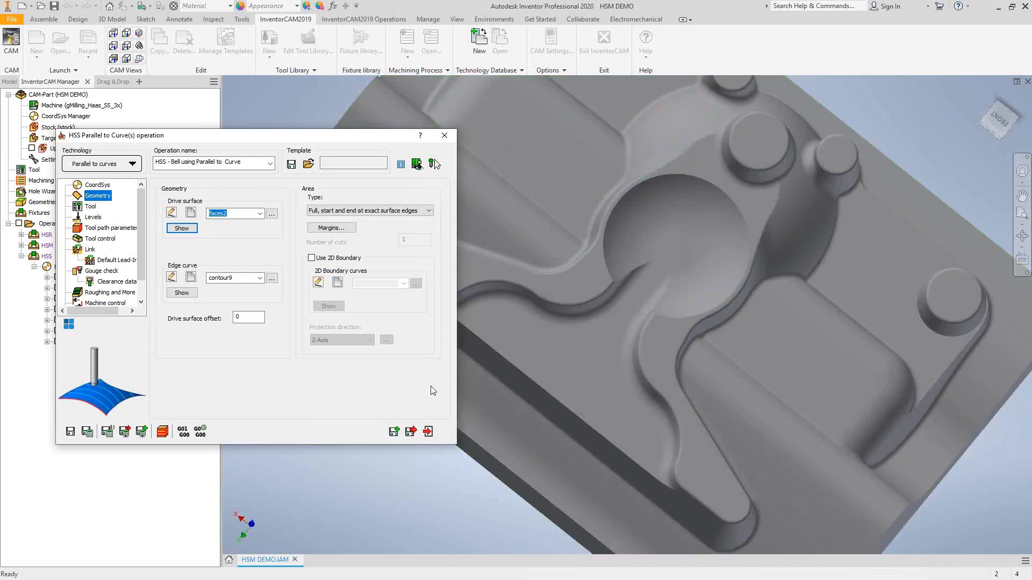
Show the bell operation's edge curve and examine the available technology choices, keeping Parallel to curves.
left_click(186, 292)
left_click(8, 112)
left_click(125, 169)
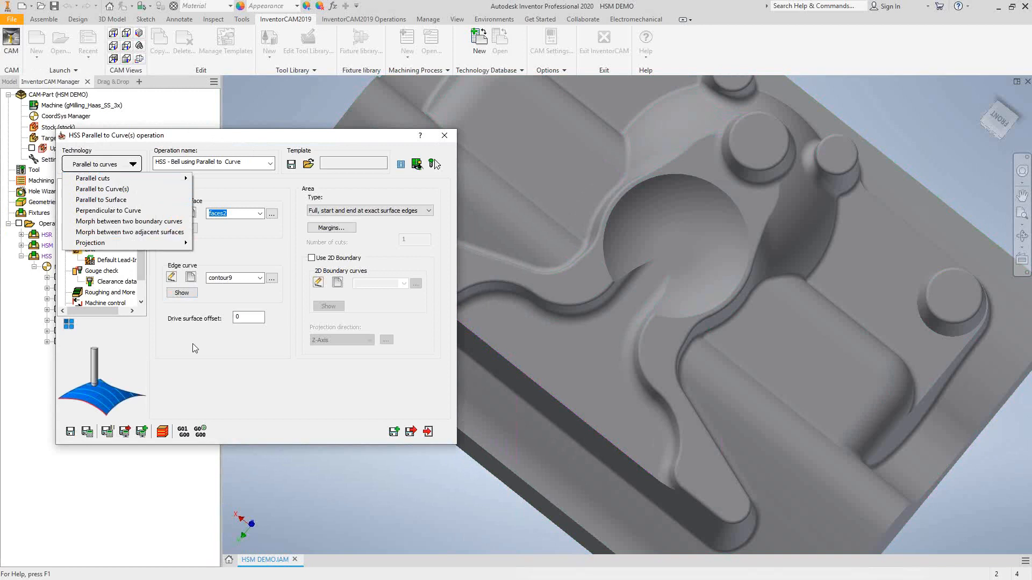
left_click(215, 366)
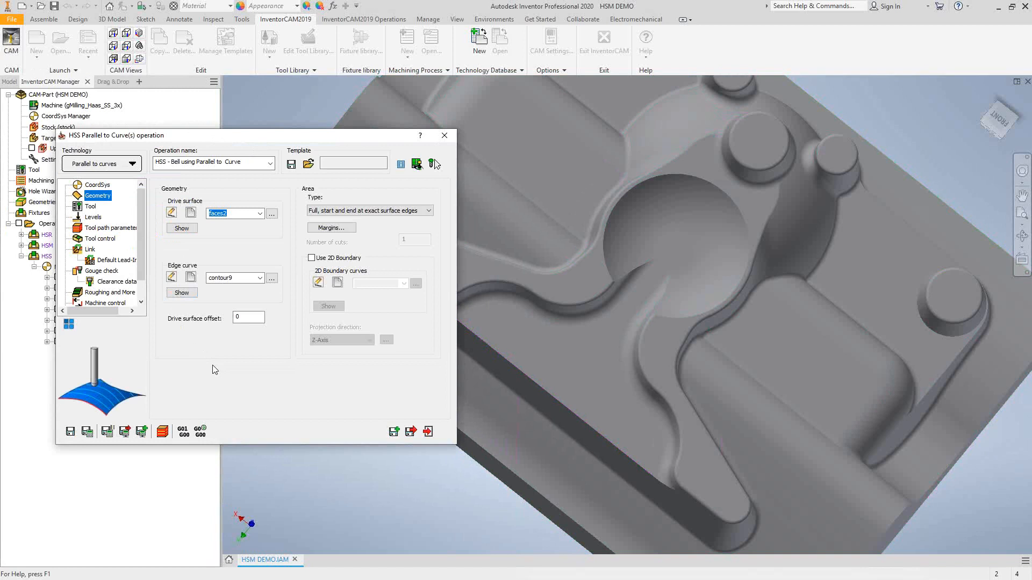
Display the Parallel to Curve bell toolpath beside its settings, then exit the operation and hide the toolpath.
left_click_drag(197, 138, 230, 135)
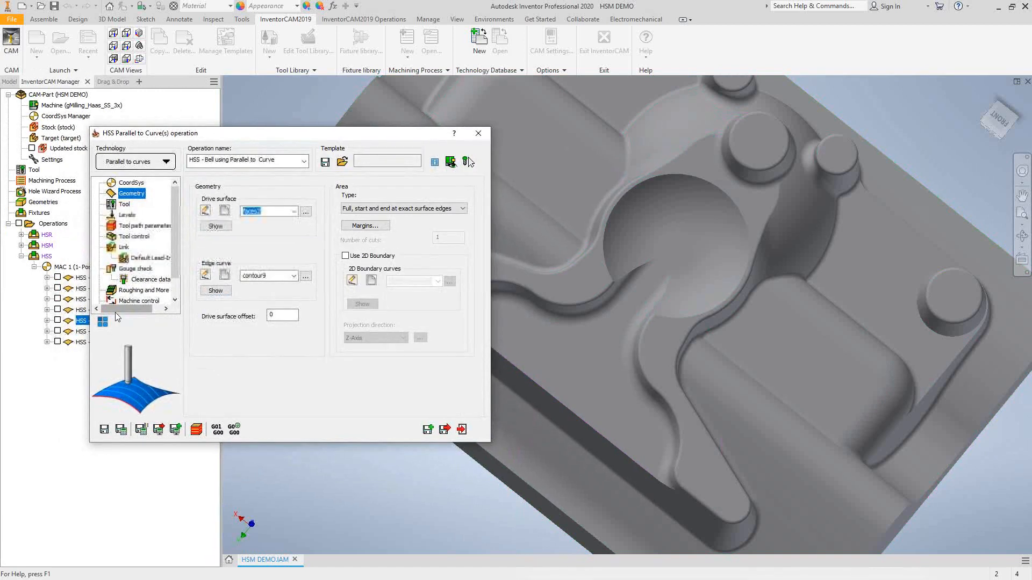
left_click(58, 320)
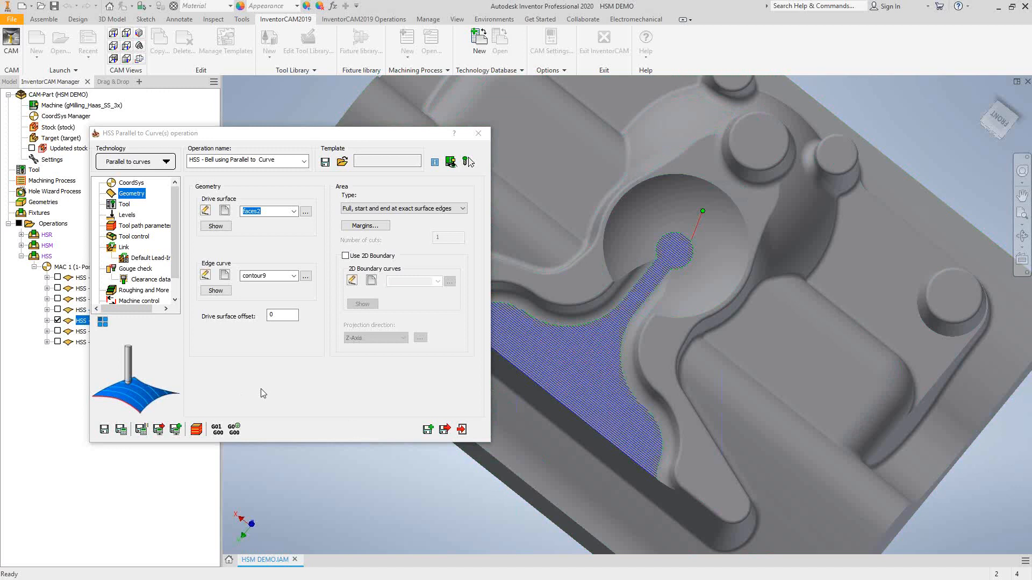
left_click(461, 429)
left_click(58, 321)
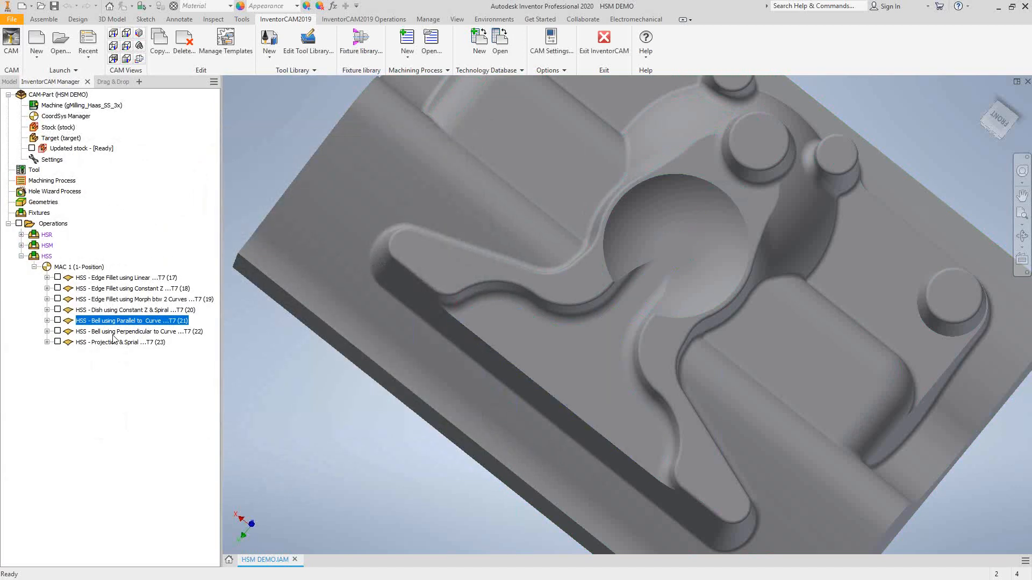
Open the Bell using Perpendicular to Curve operation and inspect its displayed toolpath from a tilted angle.
double_click(110, 332)
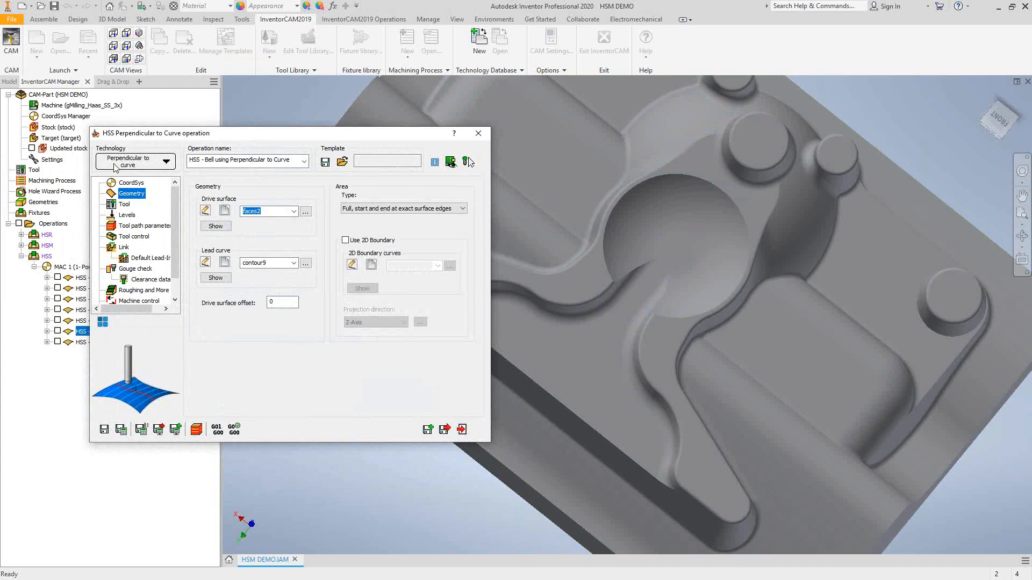
left_click(58, 332)
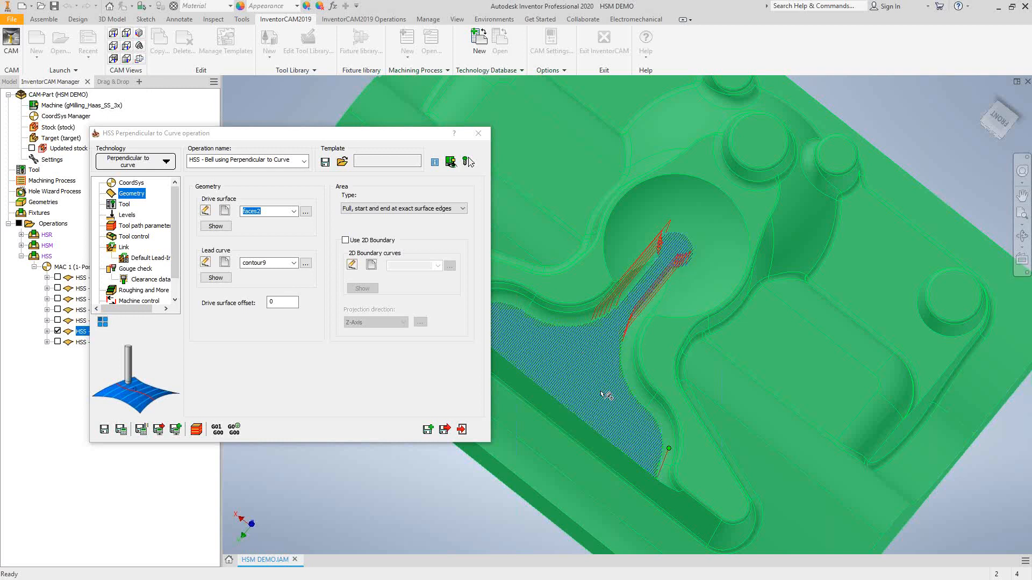
key("F4")
middle_click_drag(612, 405, 649, 383, "shift")
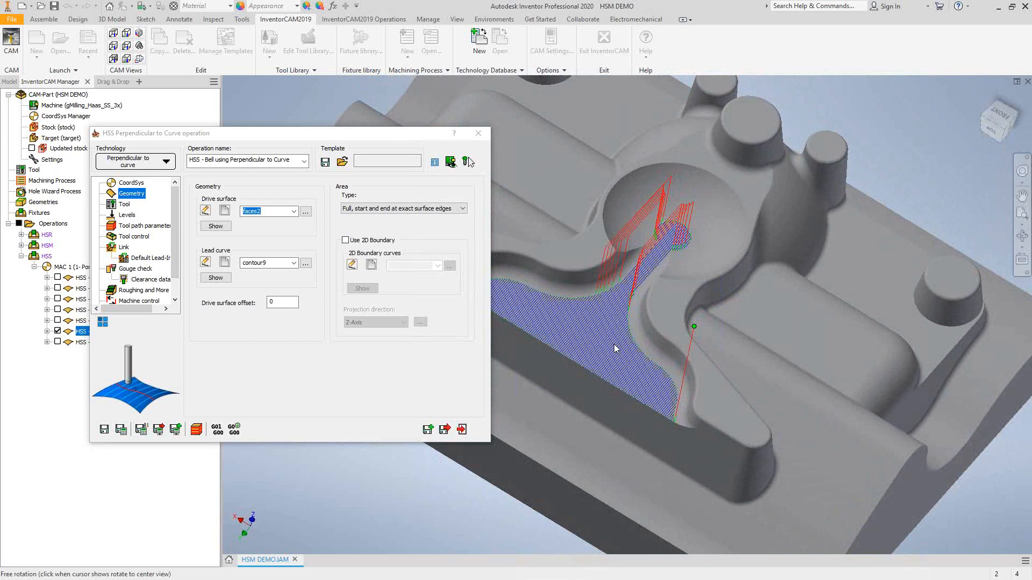
Exit the Perpendicular to Curve bell operation without saving and hide its toolpath.
left_click(462, 429)
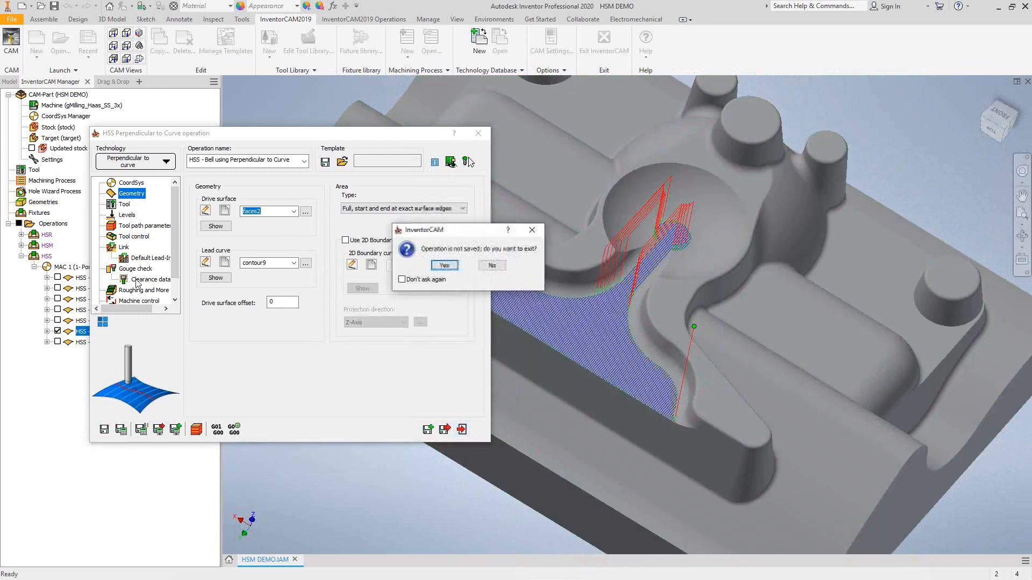
left_click(445, 266)
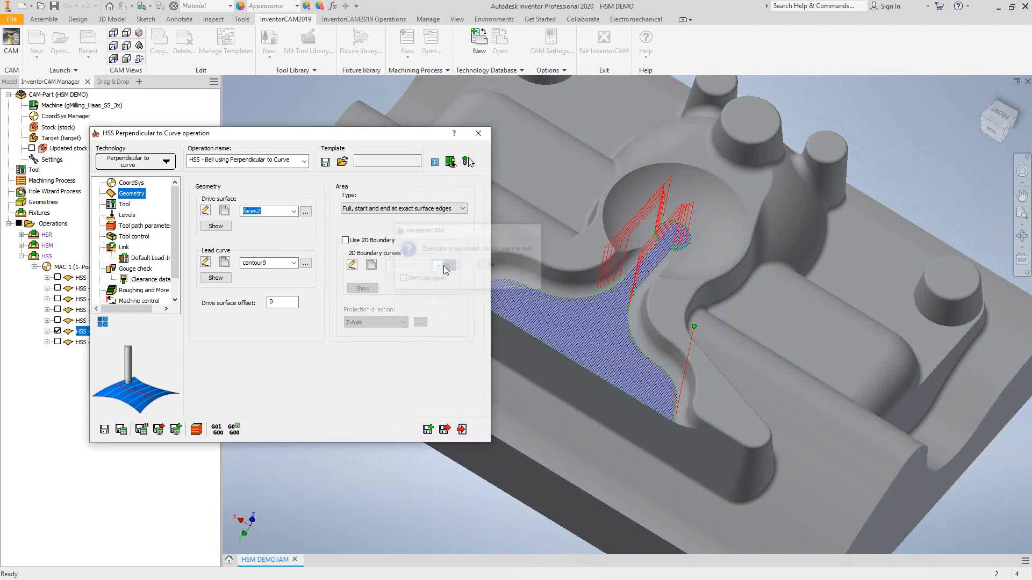
left_click(58, 331)
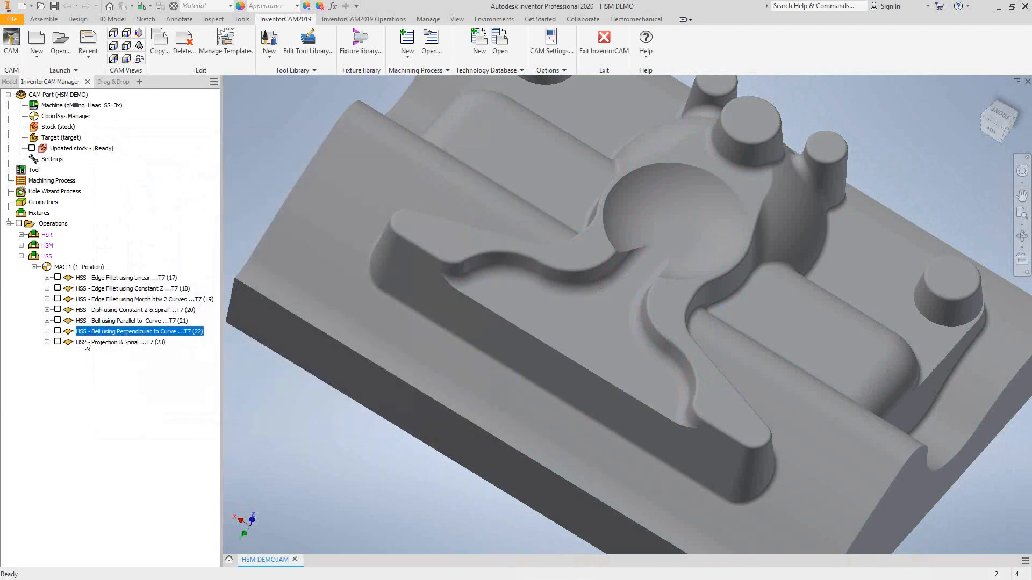
Open the Projection & Spiral operation and examine the projection technology types, keeping Spiral.
double_click(85, 342)
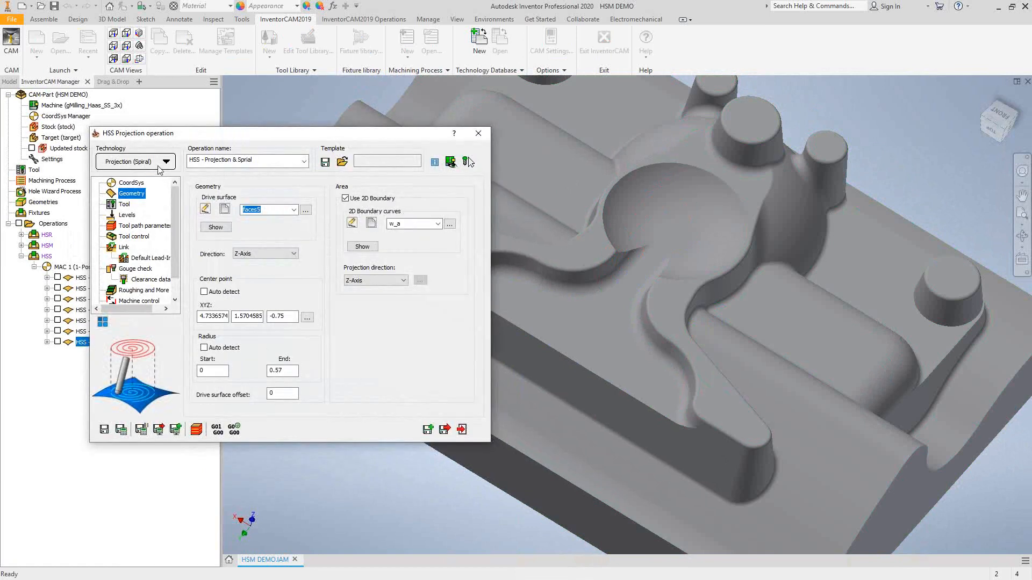
left_click(159, 167)
mouse_move(193, 245)
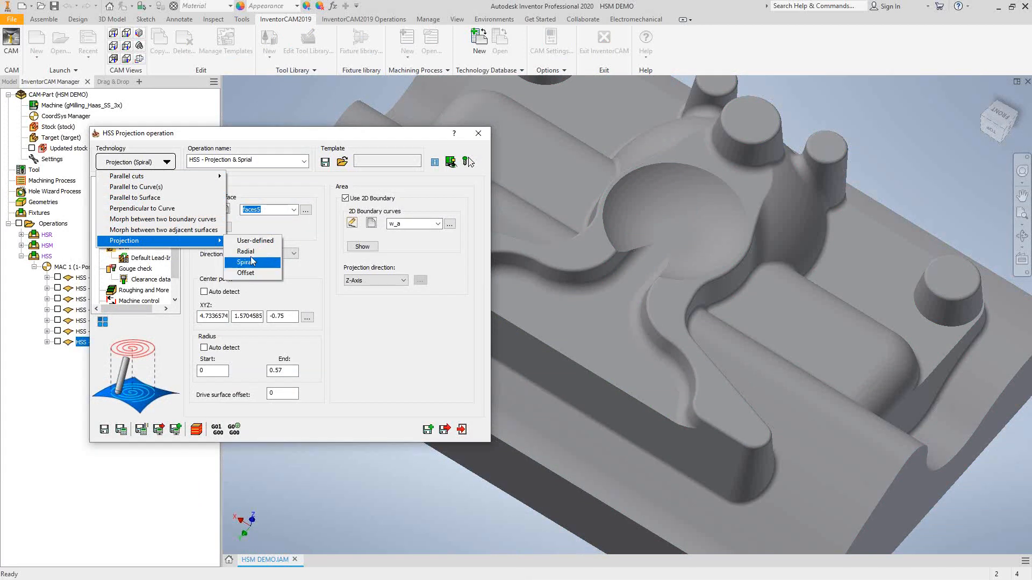
left_click(378, 337)
Display the spiral projection toolpath in top view and examine the operation's start and end radius.
left_click(58, 342)
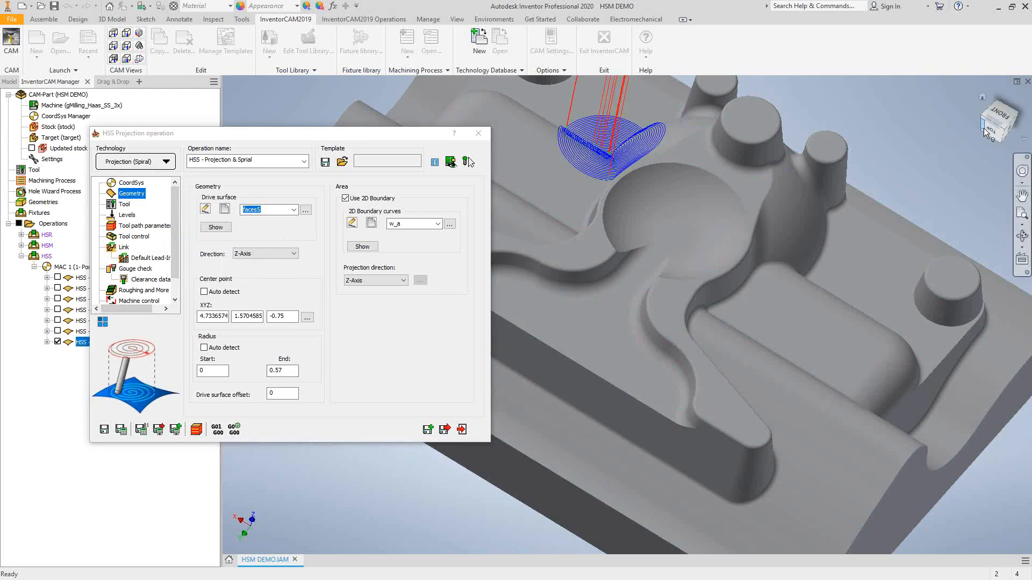
left_click(999, 118)
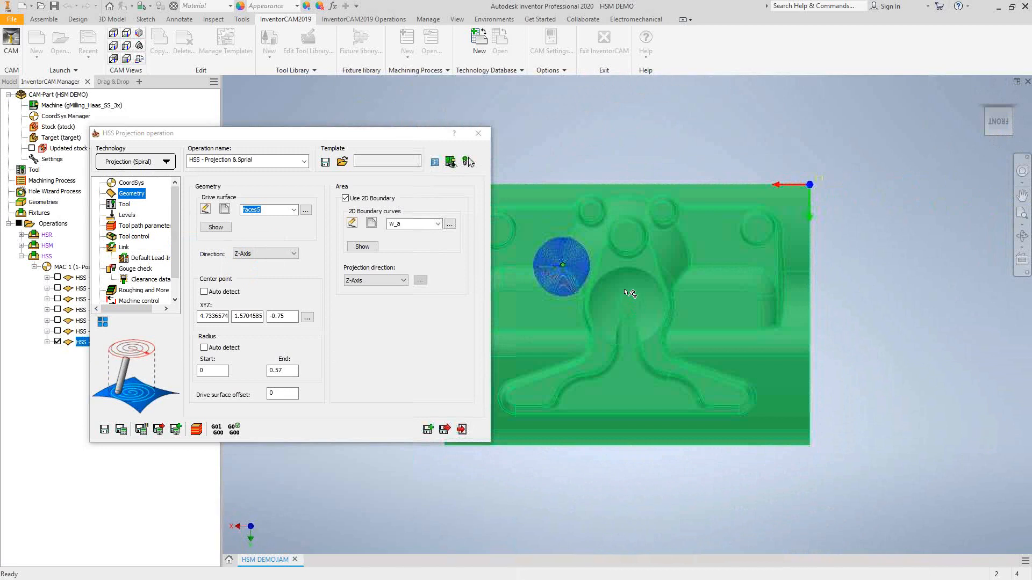
scroll(560, 264, "up", 5)
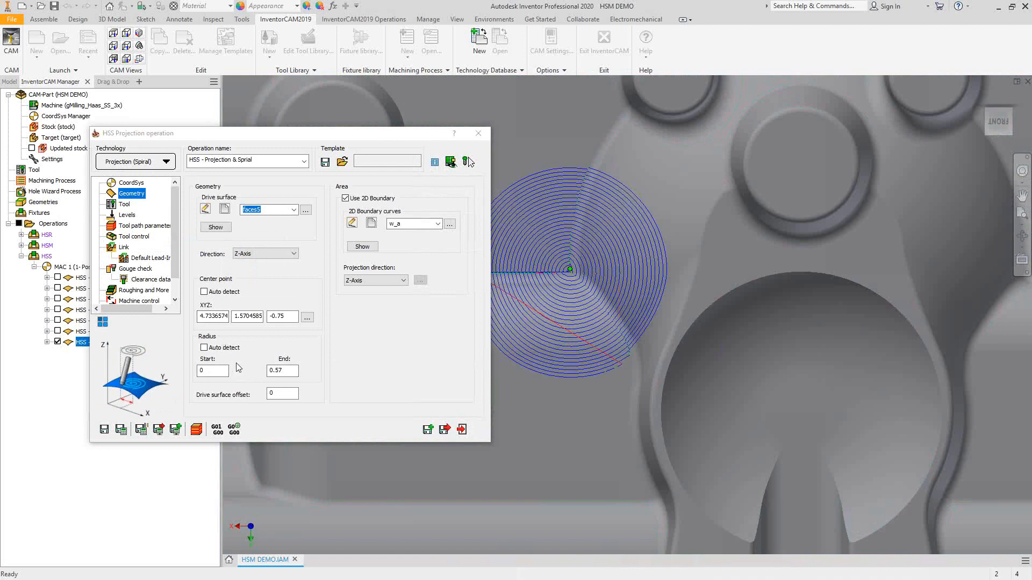
left_click(205, 372)
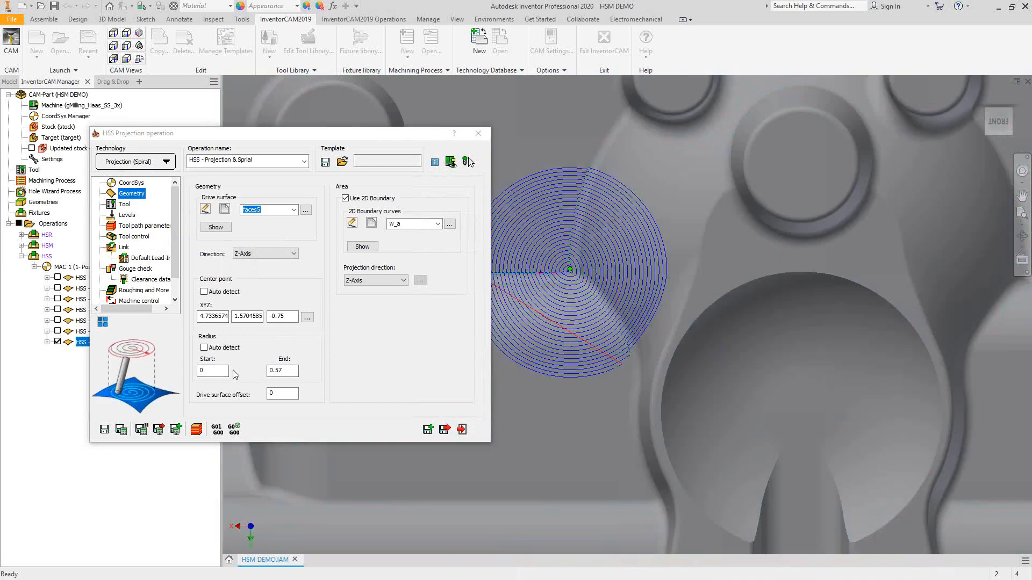
key("Tab")
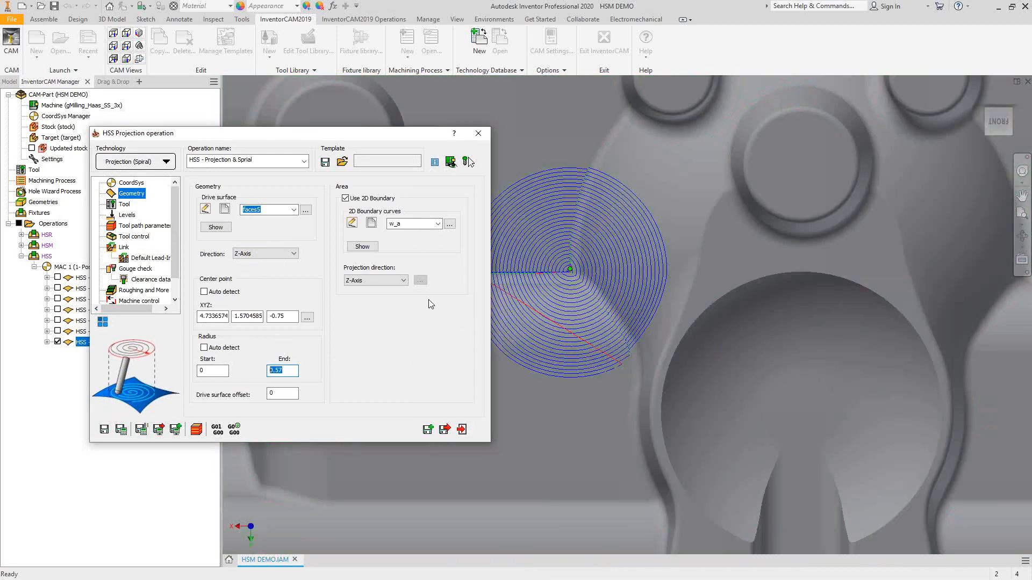
Examine the projection direction choices, keeping Z-Axis, and show the spiral projection operation's drive surface faces.
left_click(402, 280)
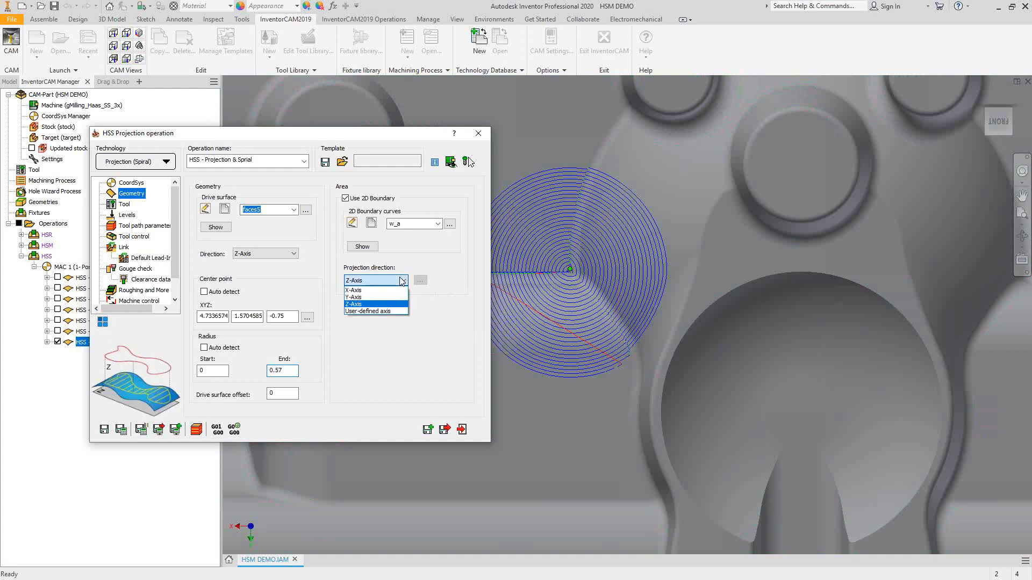
left_click(443, 330)
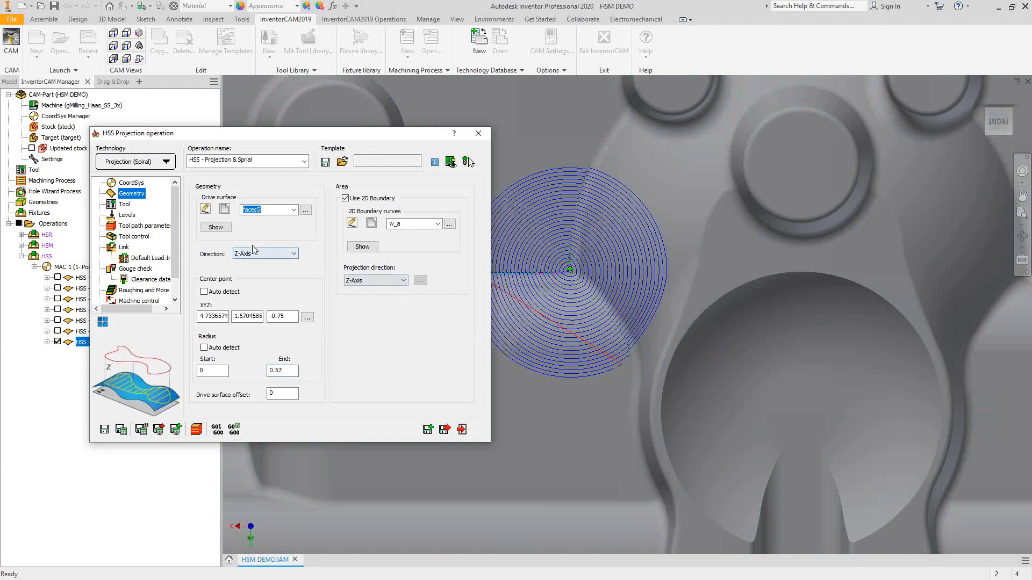
left_click(215, 228)
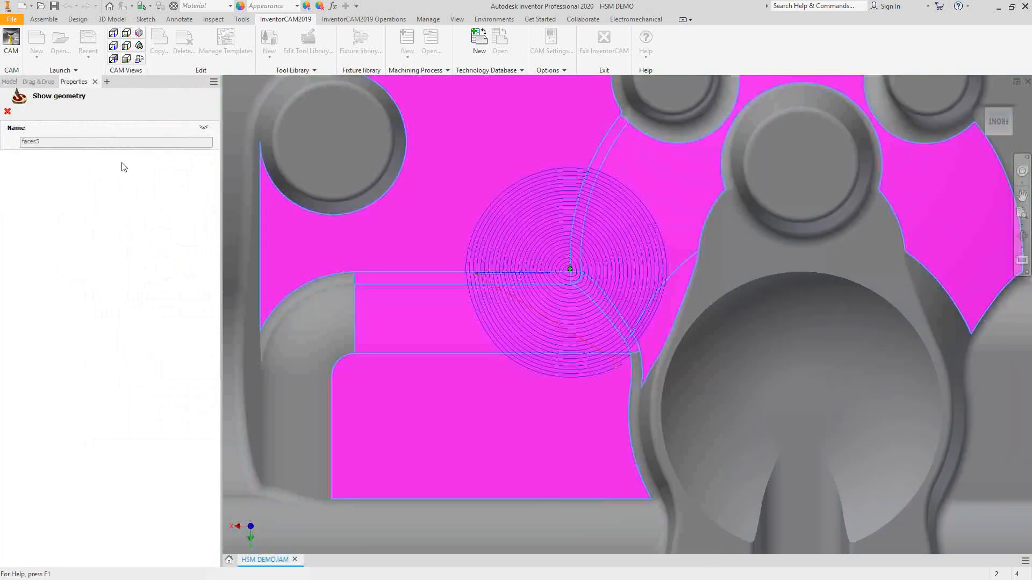
left_click(8, 111)
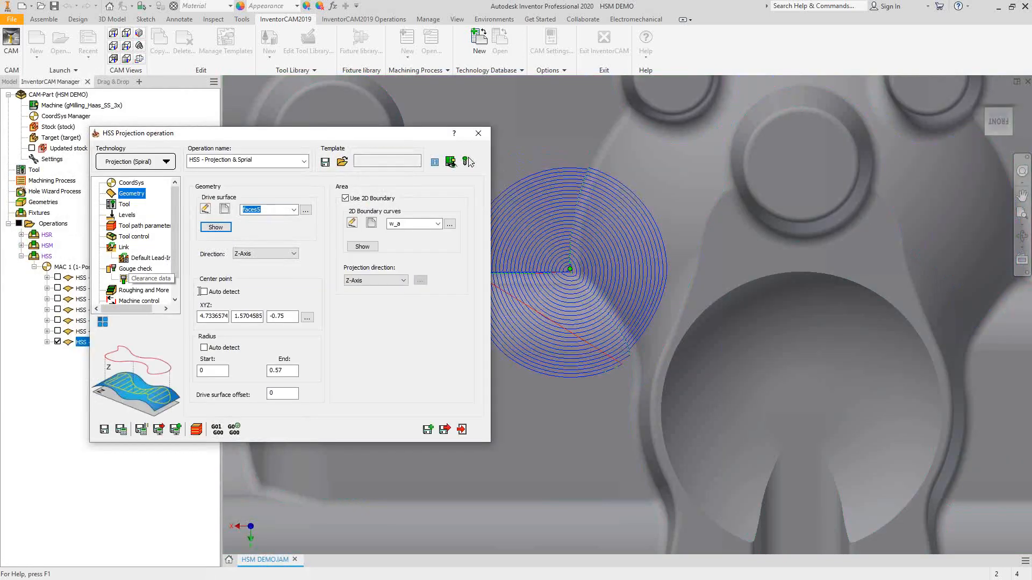
Exit the spiral projection operation without saving and examine its toolpath up close in isometric view.
left_click(462, 429)
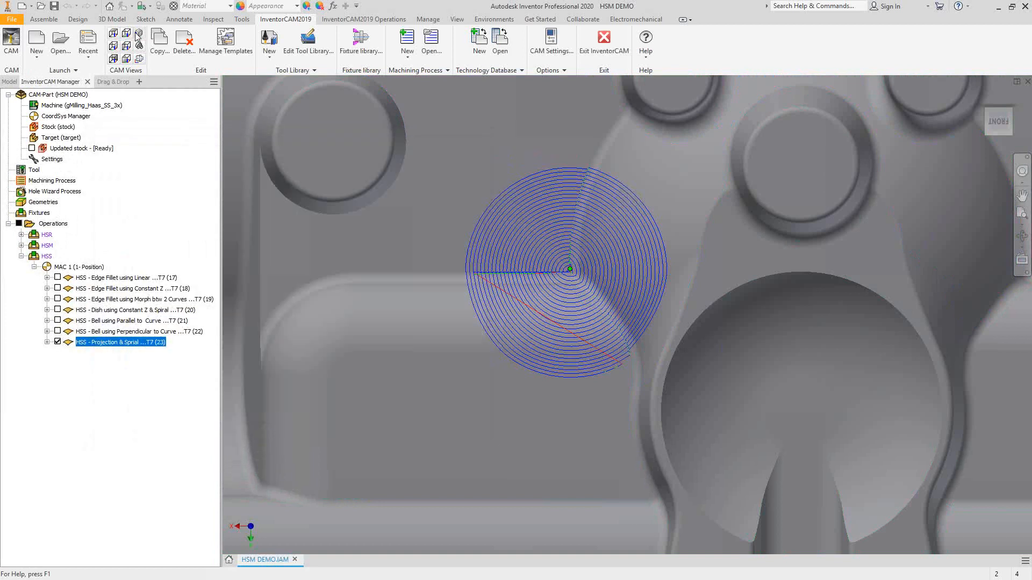
left_click(137, 34)
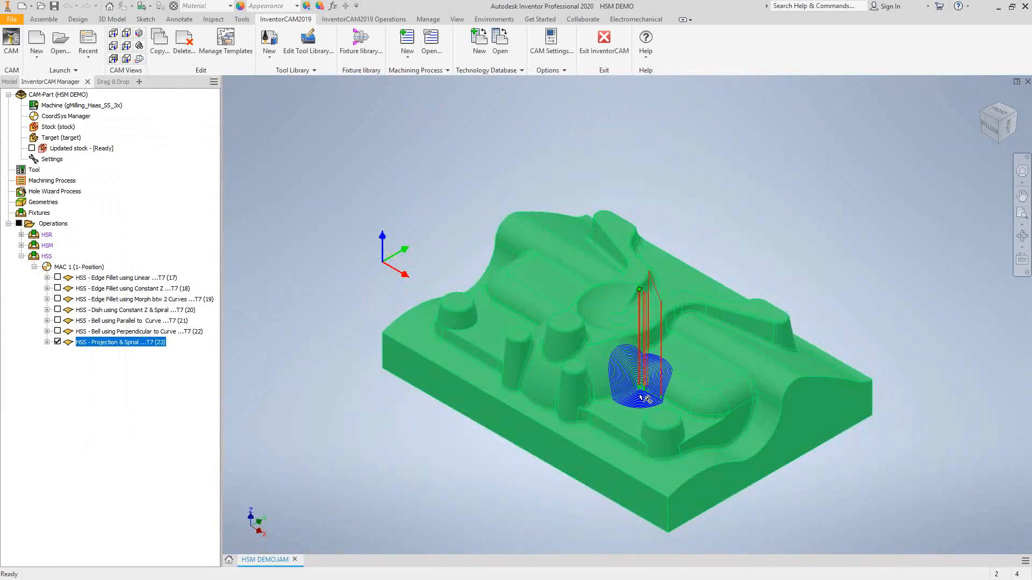
scroll(645, 398, "up", 5)
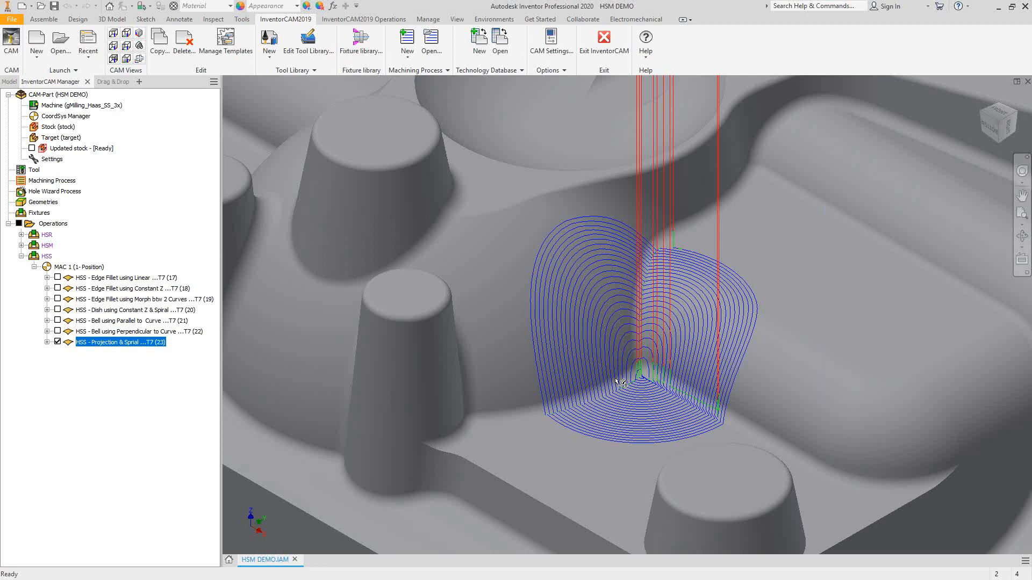
Reopen the Projection & Spiral operation and examine the Offset projection type's geometry settings, switching the technology back to Spiral.
double_click(104, 343)
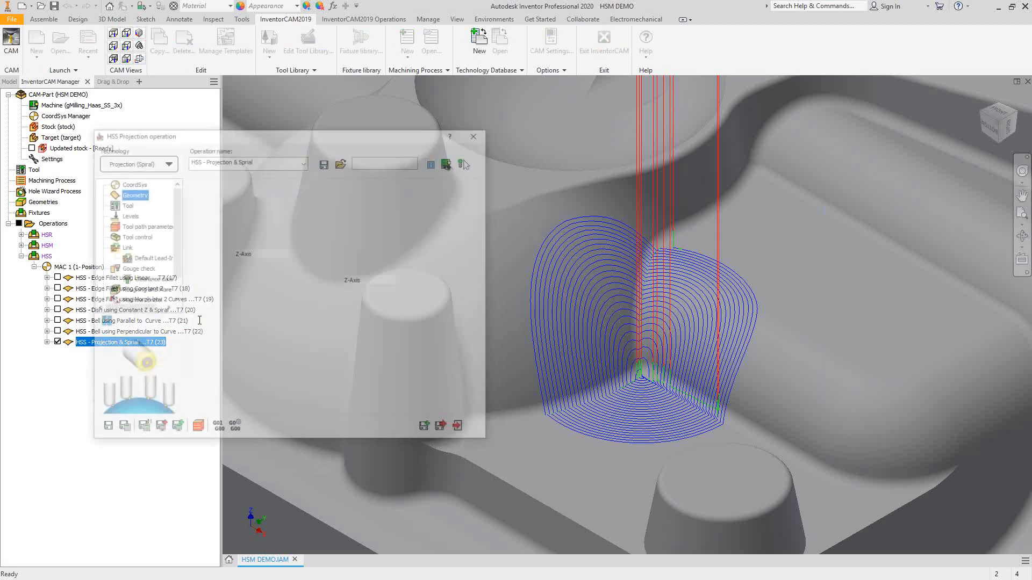
left_click(166, 162)
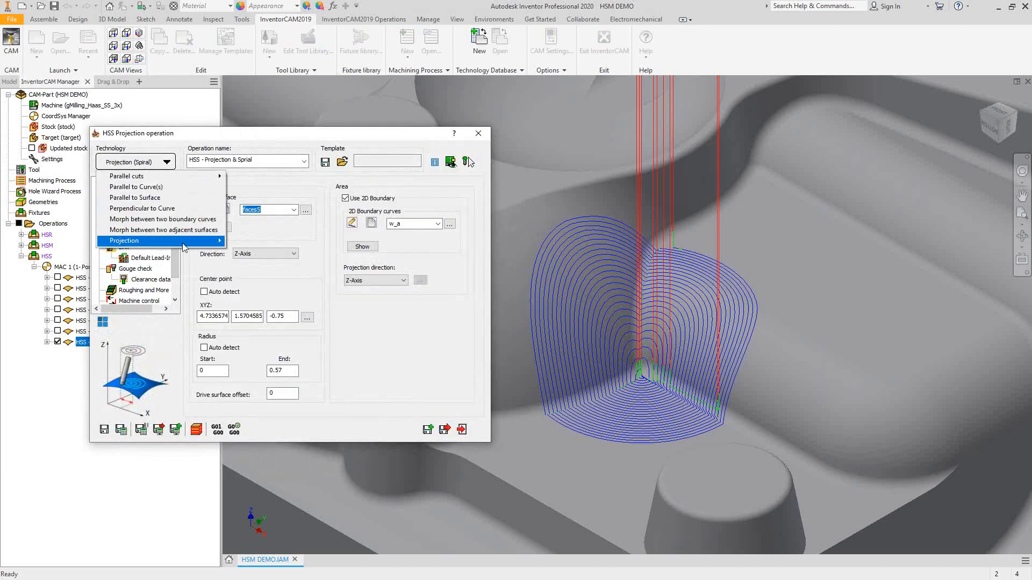
mouse_move(161, 240)
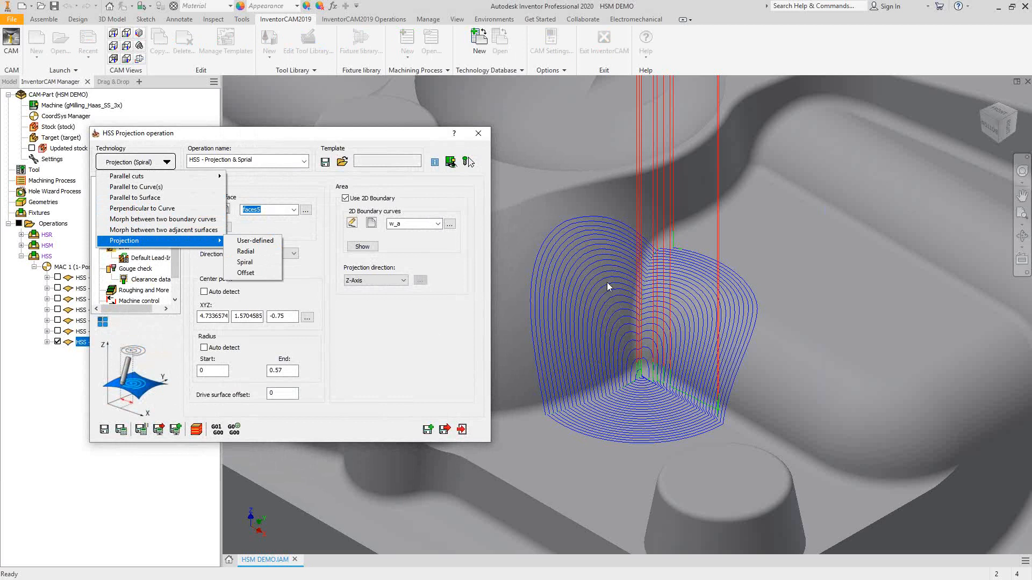
left_click(258, 273)
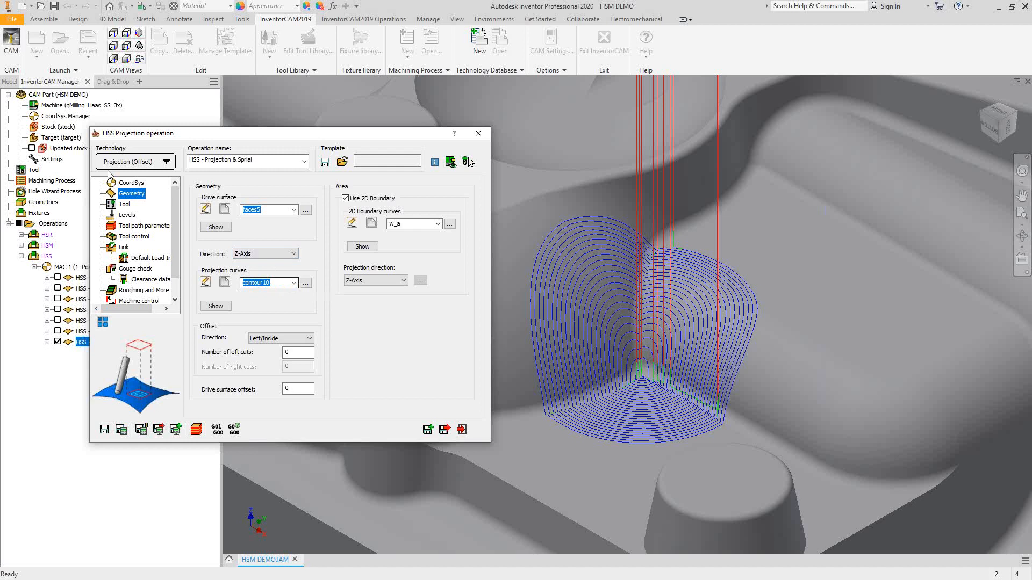
left_click(151, 162)
mouse_move(210, 241)
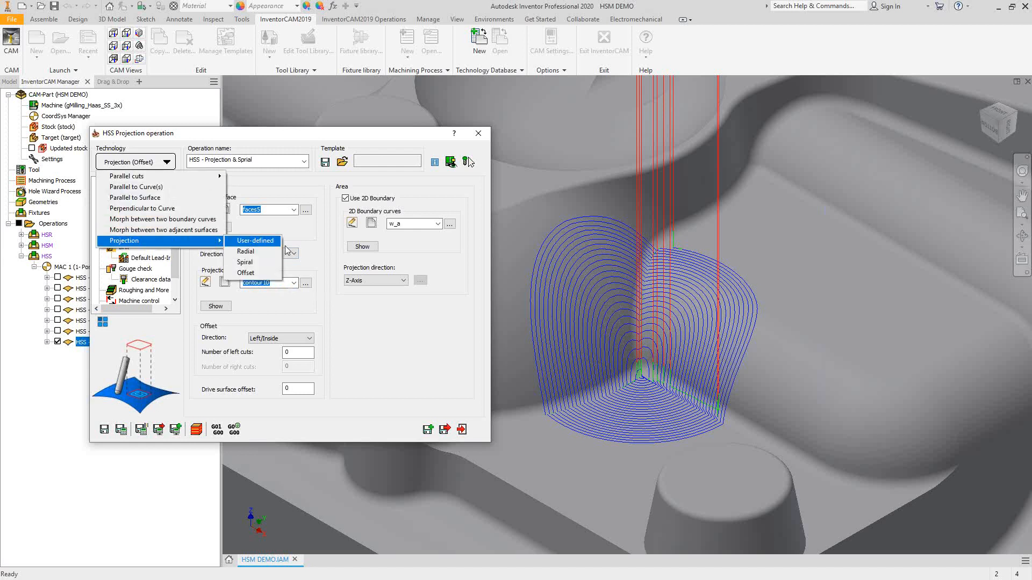
left_click(245, 262)
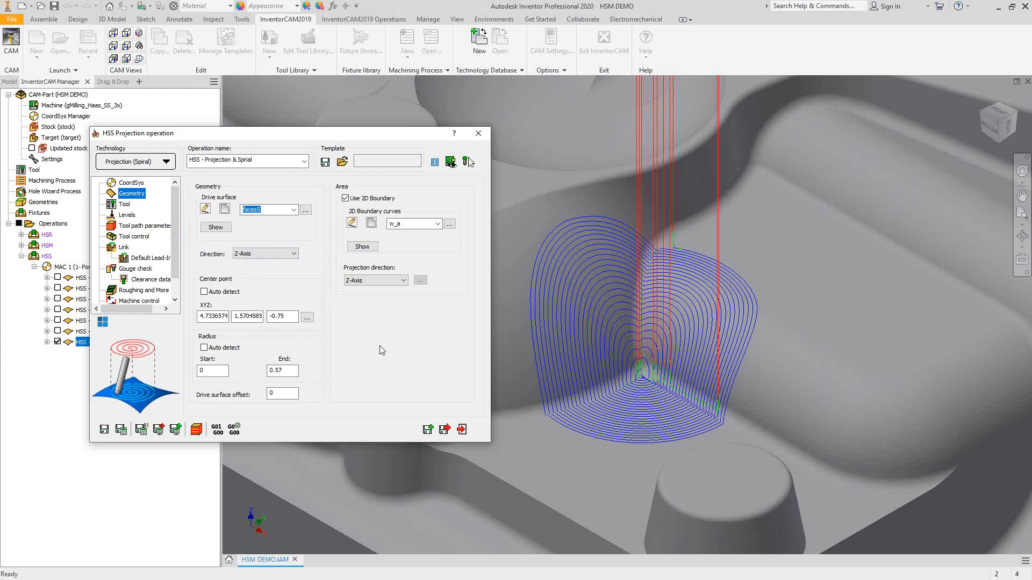
Exit the Projection & Spiral operation without saving and hide its toolpath, showing the bare mold part in isometric view.
left_click(461, 430)
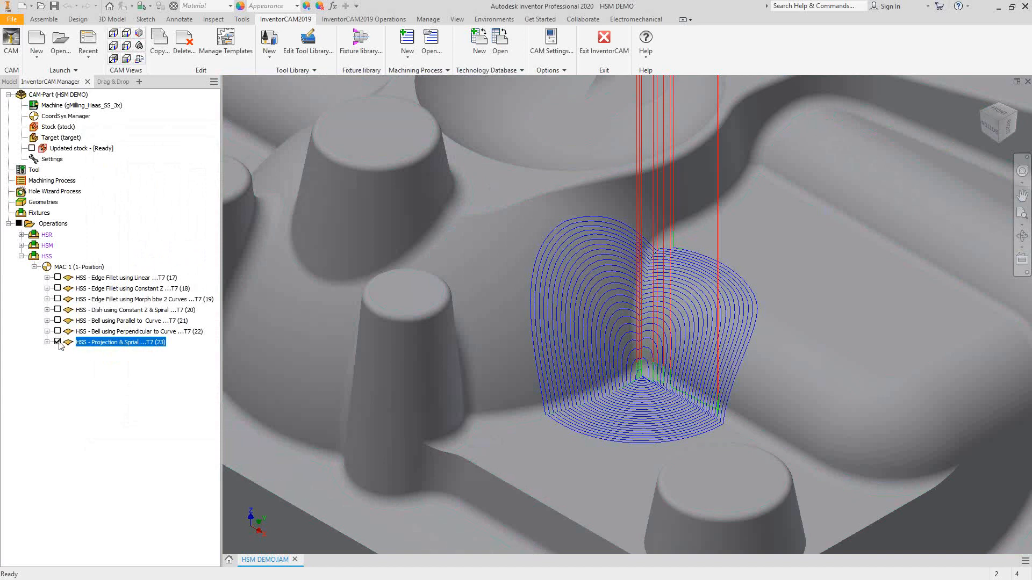
left_click(57, 342)
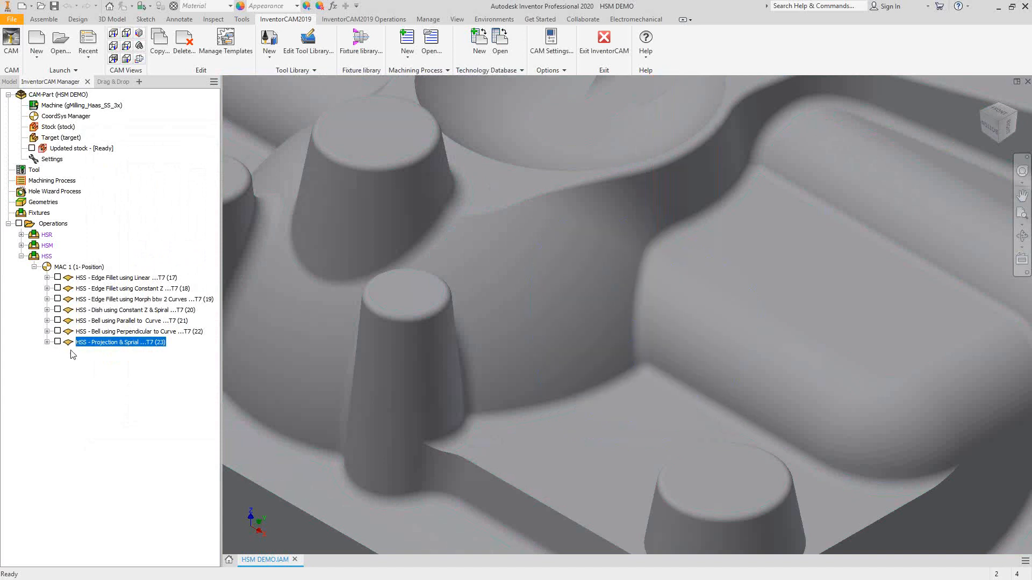
key("F6")
scroll(415, 348, "up", 3)
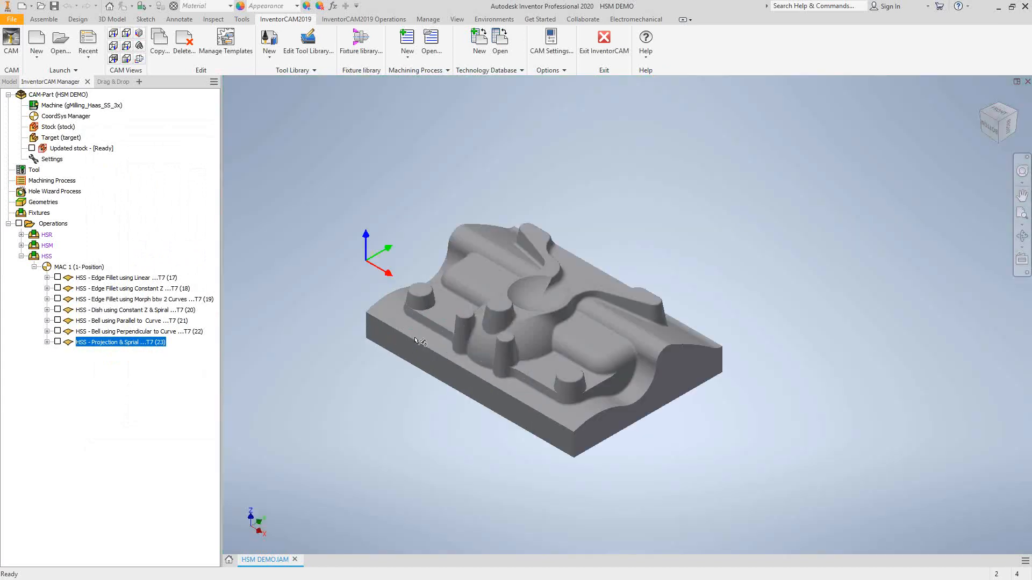
scroll(546, 296, "up", 5)
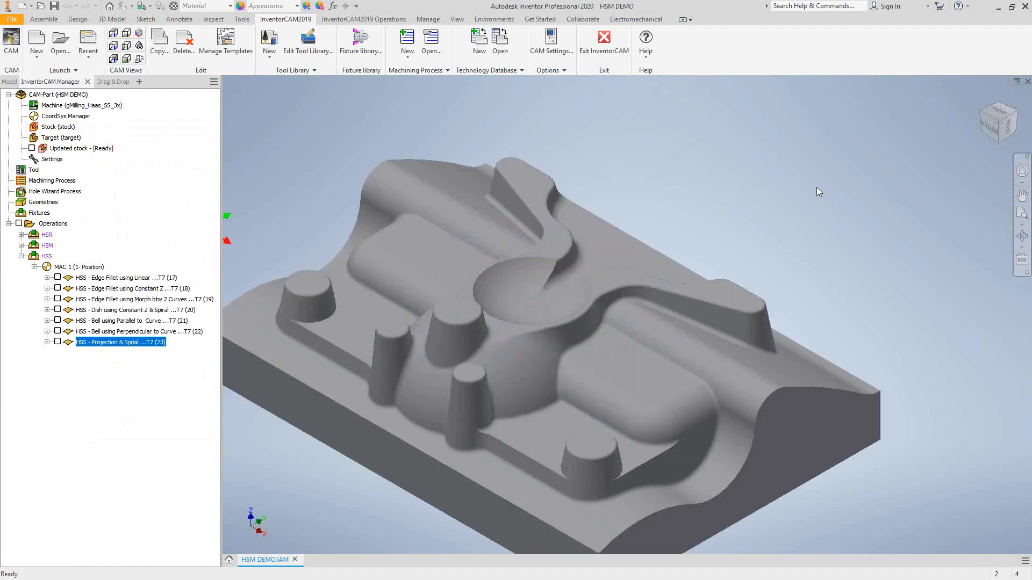